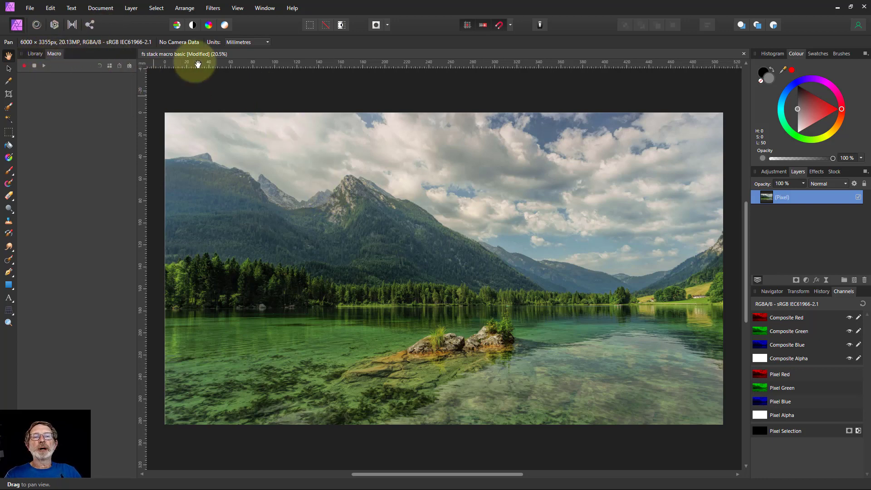
# Confirm the Macro panel is shown via View > Studio and start recording a new macro
pyautogui.click(238, 9)
pyautogui.moveTo(309, 171)
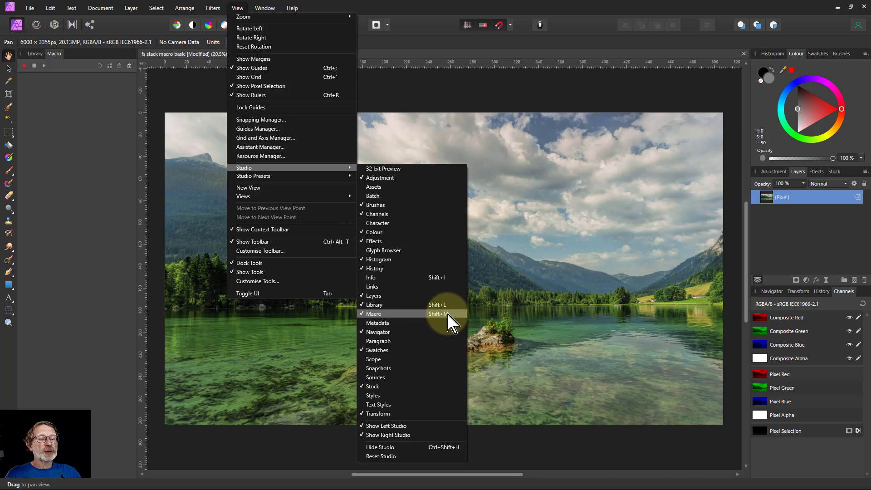
pyautogui.click(63, 66)
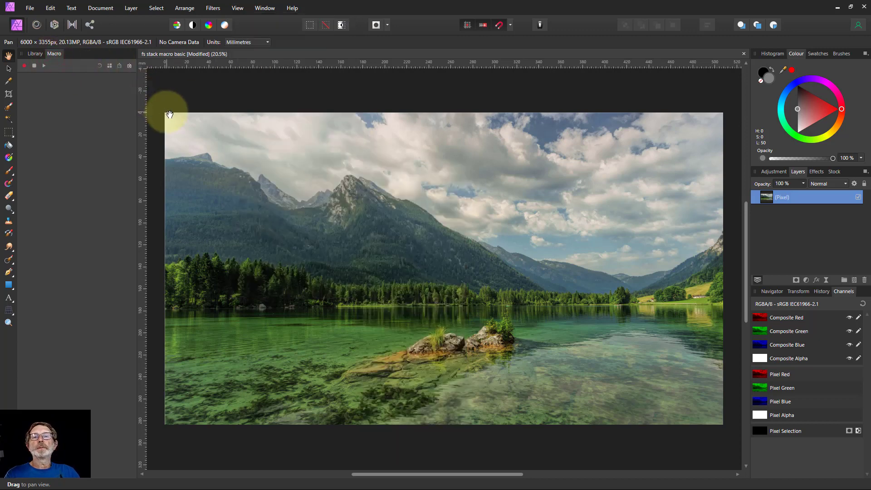
pyautogui.click(24, 66)
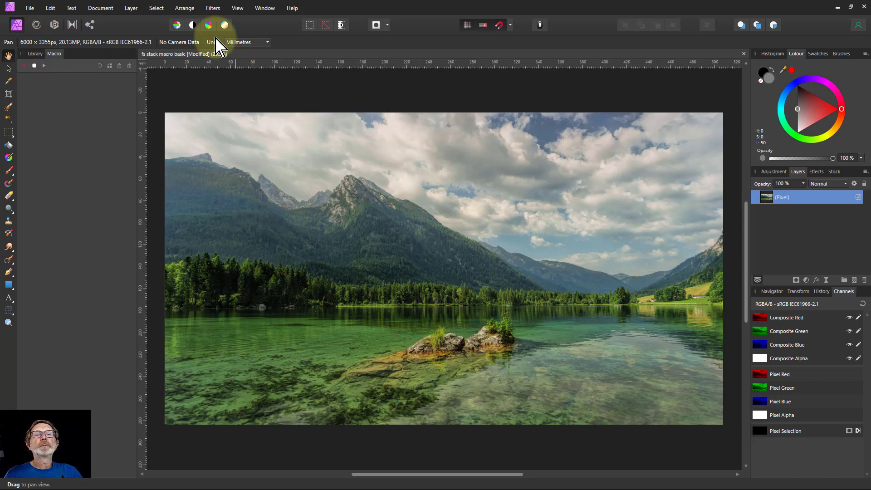
# Record Deselect Layers, Deselect and Merge Visible to create a merged pixel layer
pyautogui.click(156, 9)
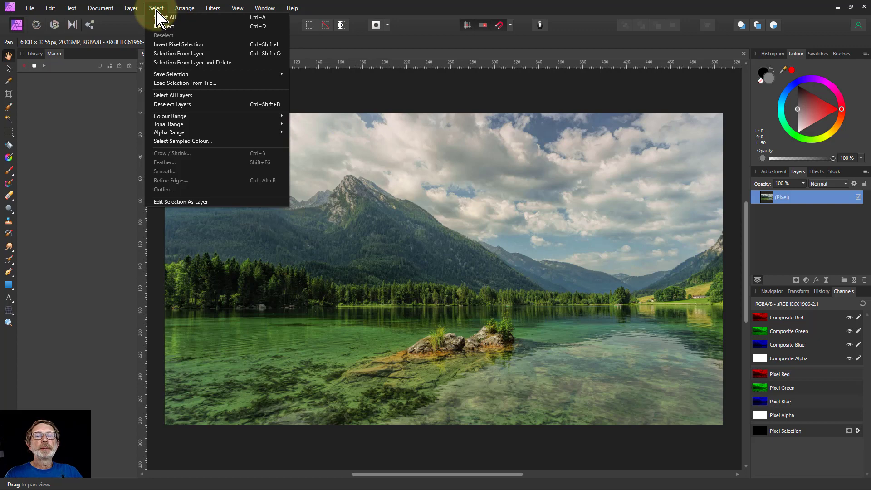
pyautogui.click(188, 105)
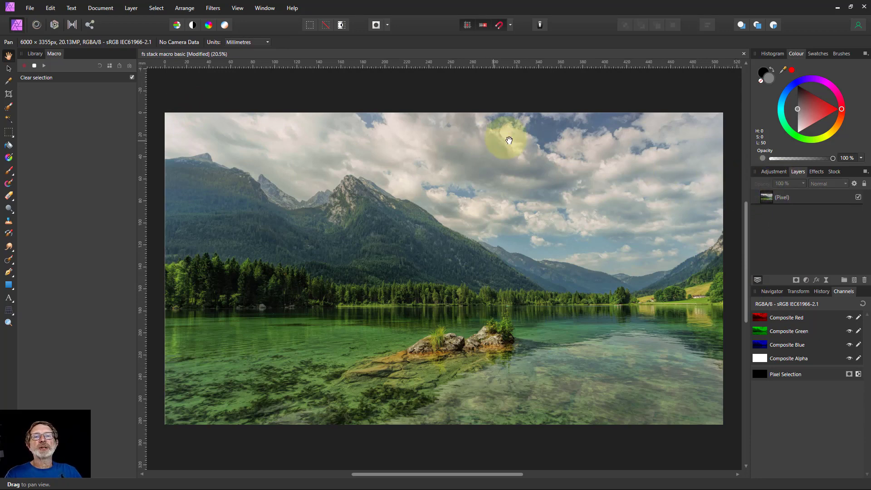
pyautogui.click(156, 8)
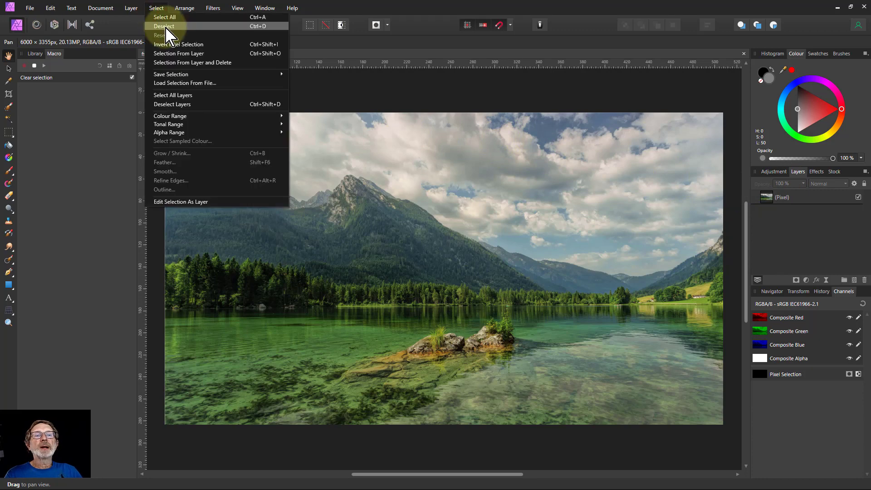
pyautogui.click(164, 26)
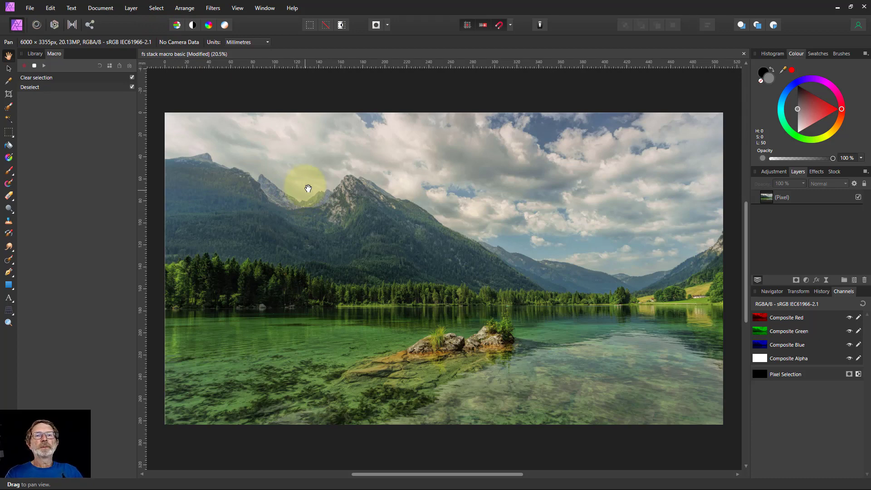
pyautogui.click(131, 9)
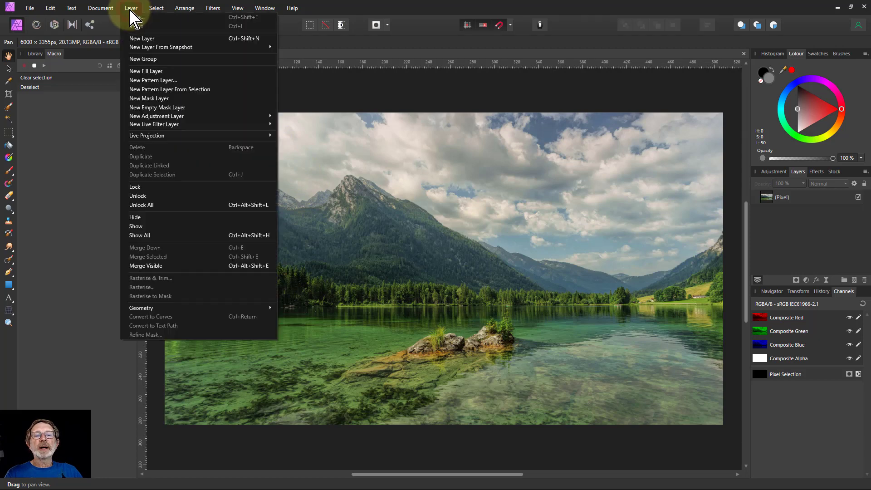
pyautogui.click(171, 265)
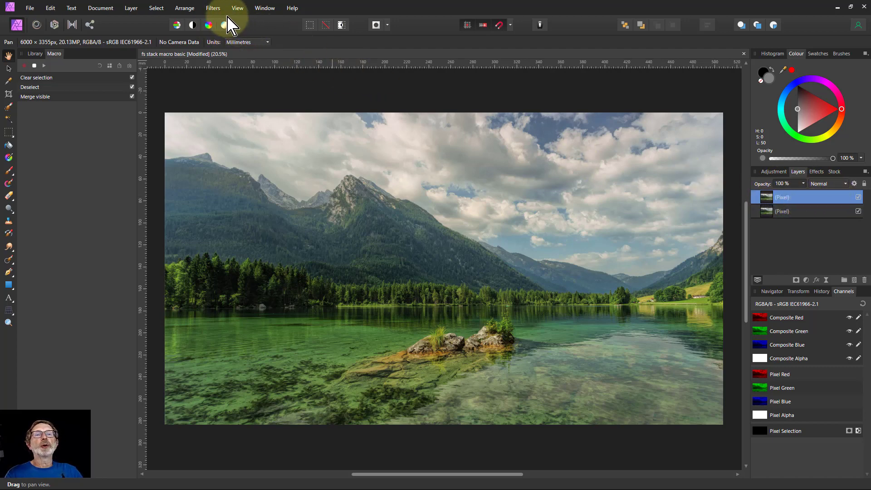
# Apply Frequency Separation to the merged layer using the Bilateral method at 1 px radius
pyautogui.click(213, 9)
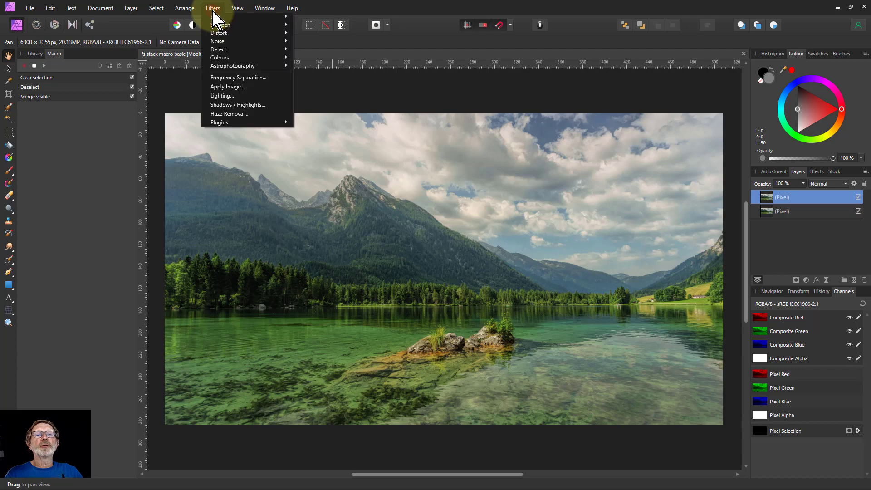
pyautogui.click(231, 77)
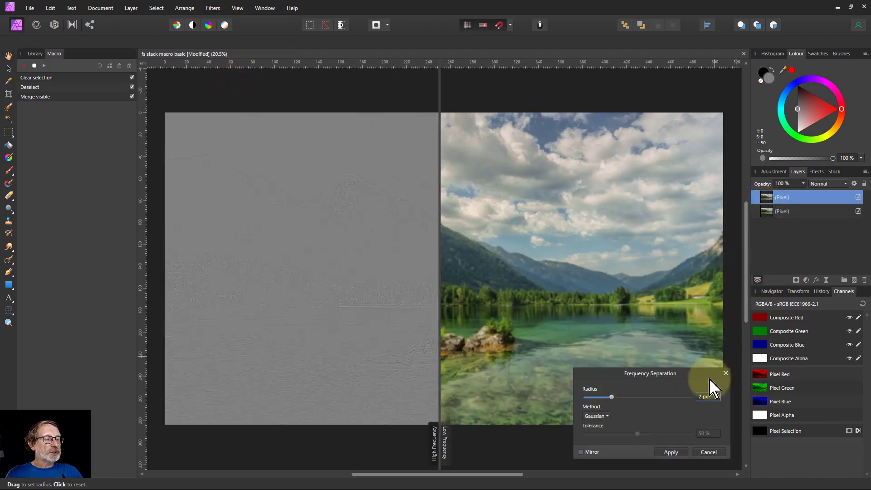
pyautogui.click(602, 417)
pyautogui.click(599, 442)
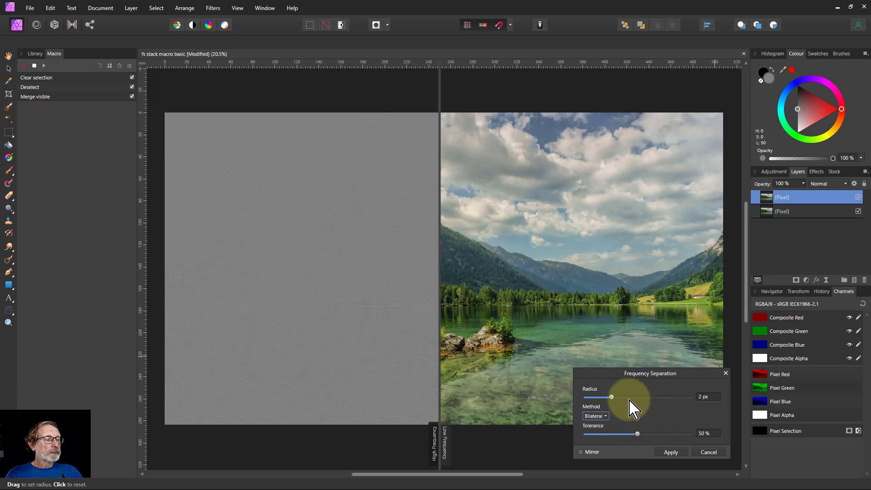
pyautogui.moveTo(612, 398); pyautogui.dragTo(608, 398)
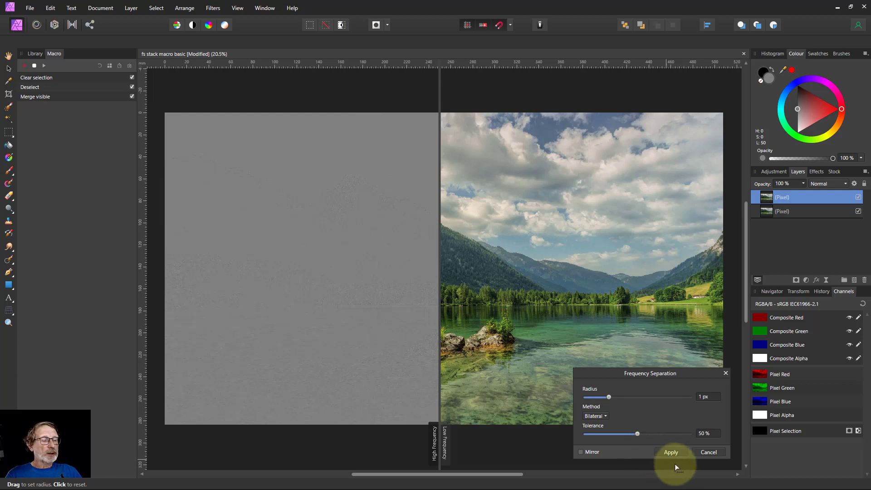
pyautogui.click(672, 452)
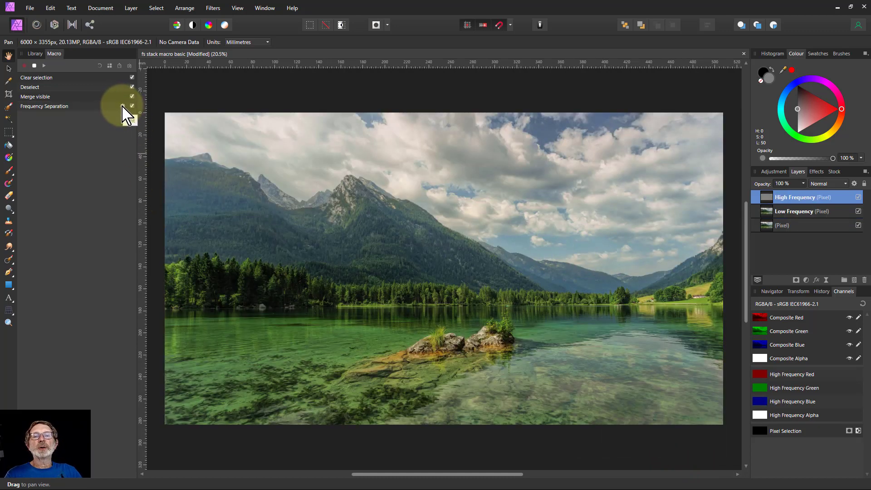
# Review the Frequency Separation step's settings, then rename High Frequency to 'Bilateral Noise'
pyautogui.click(122, 106)
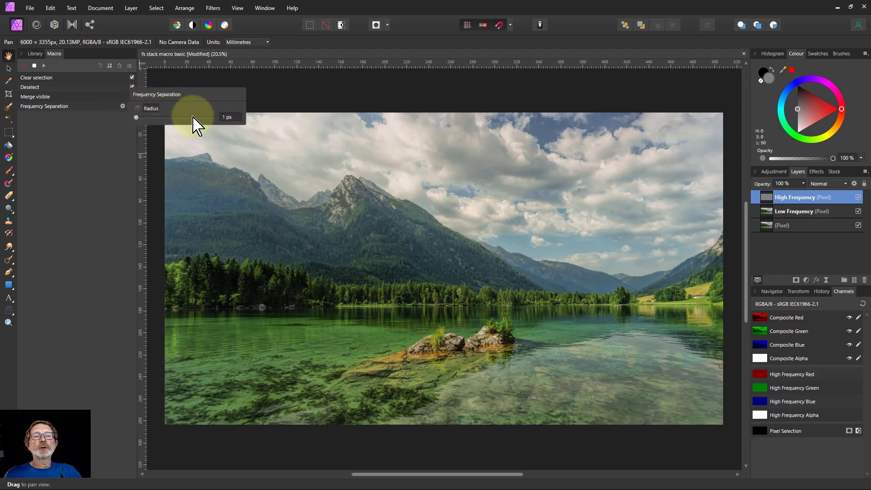
pyautogui.click(122, 106)
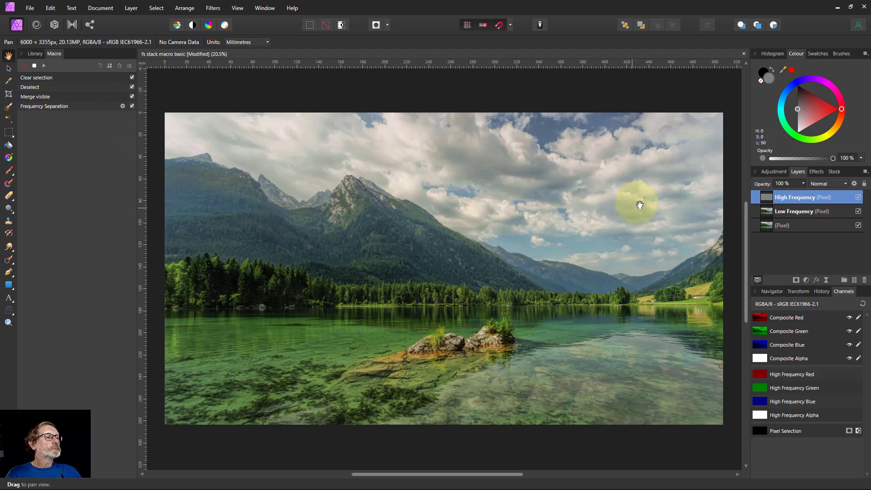
pyautogui.doubleClick(792, 198)
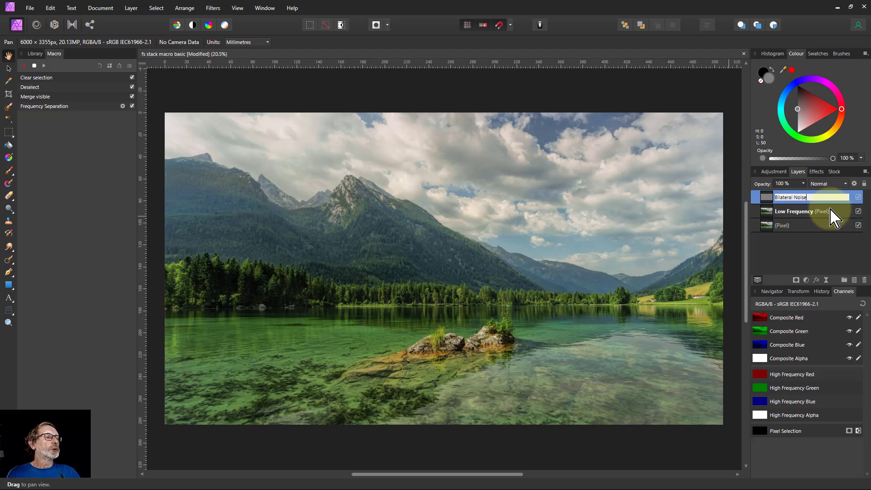
pyautogui.press('Return')
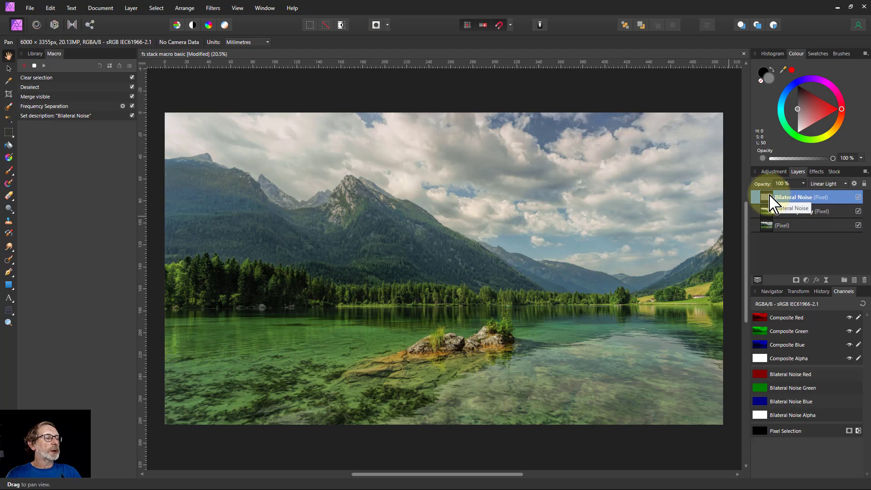
# In the Assistant, set both adjustment and filter layers to 'Add as child layer'
pyautogui.click(540, 24)
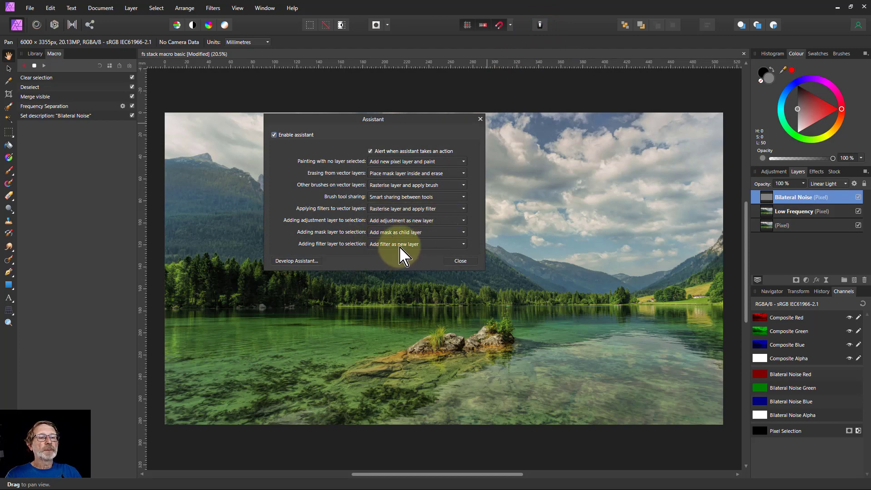
pyautogui.click(406, 221)
pyautogui.click(410, 231)
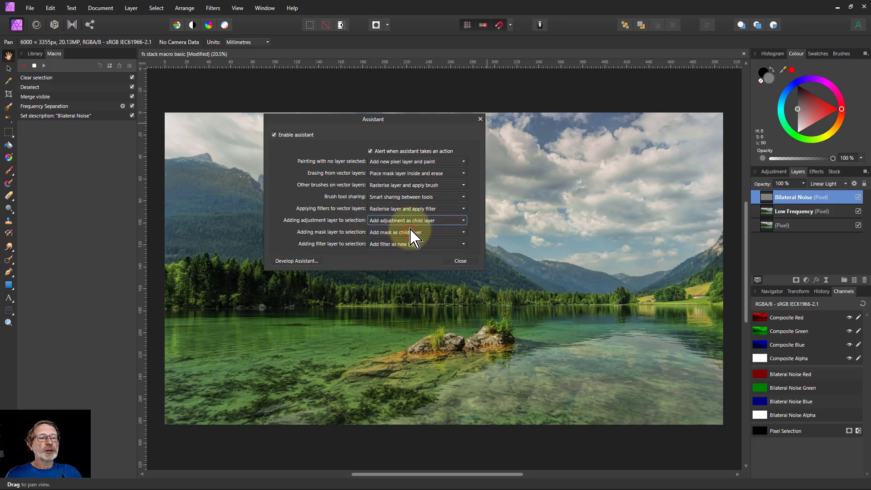
pyautogui.click(405, 245)
pyautogui.click(403, 257)
pyautogui.click(460, 261)
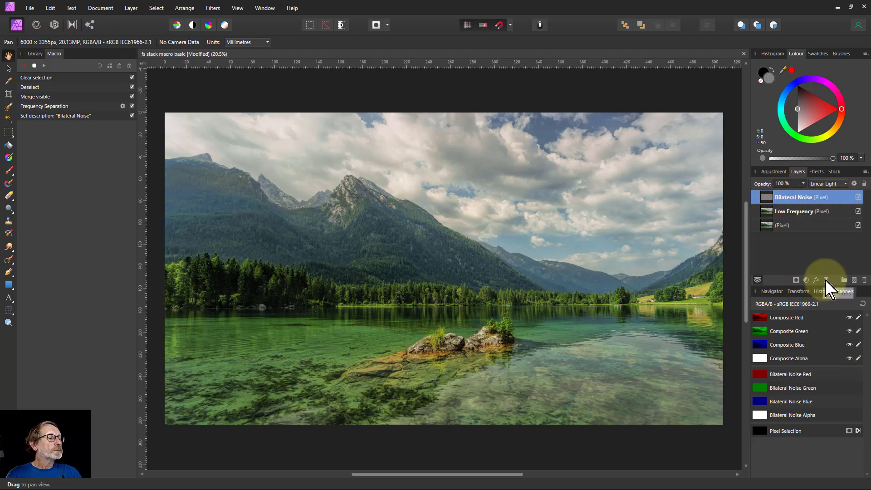
# Nest a live Denoise filter under Bilateral Noise with Luminance set to 0%
pyautogui.click(826, 280)
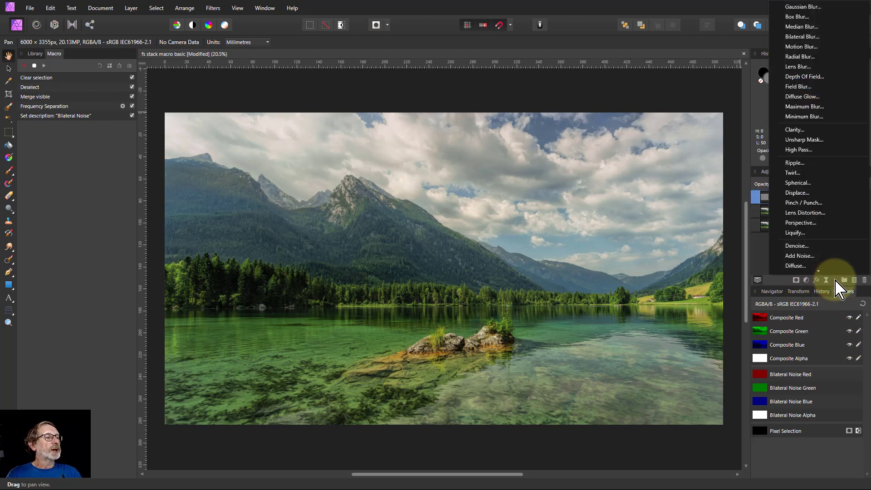
pyautogui.click(802, 248)
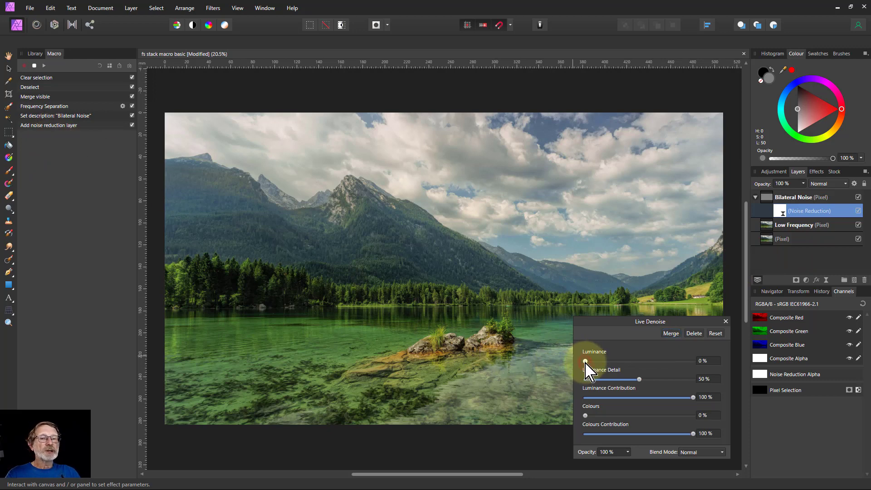
pyautogui.moveTo(585, 361); pyautogui.dragTo(590, 361)
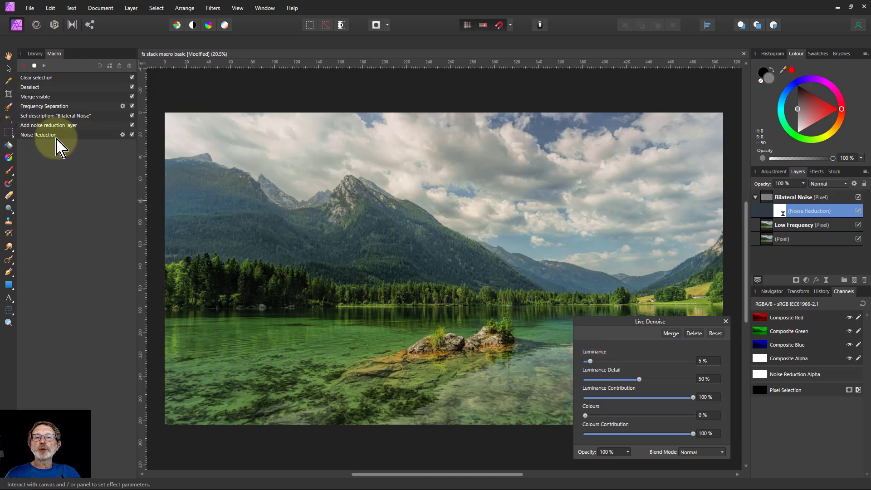
pyautogui.click(123, 134)
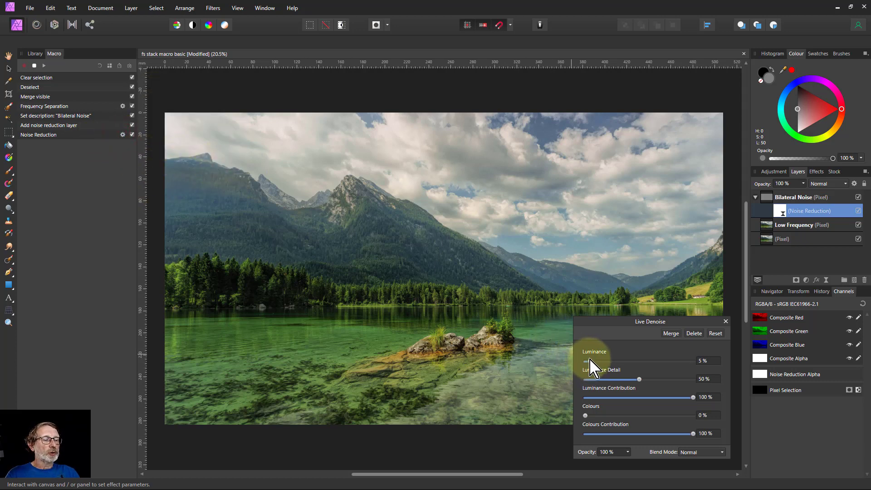
pyautogui.moveTo(591, 361); pyautogui.dragTo(558, 368)
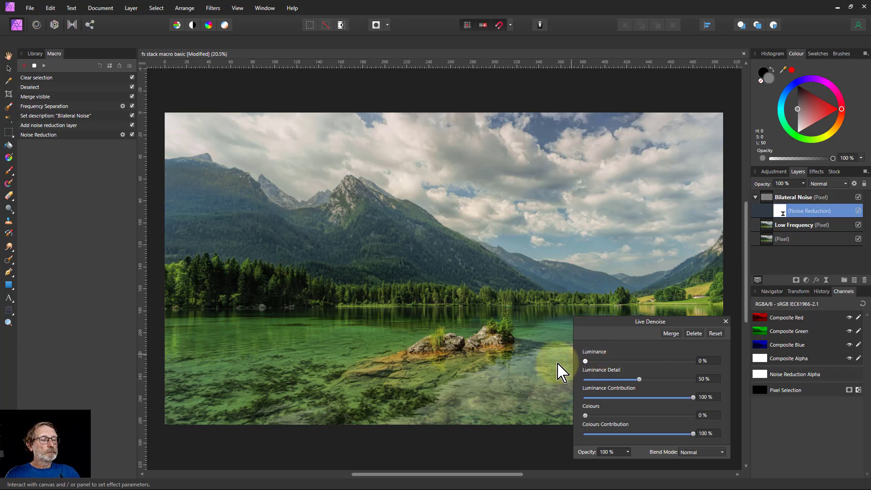
# Record selecting the parent Bilateral Noise layer, then the Low Frequency layer one below
pyautogui.click(767, 204)
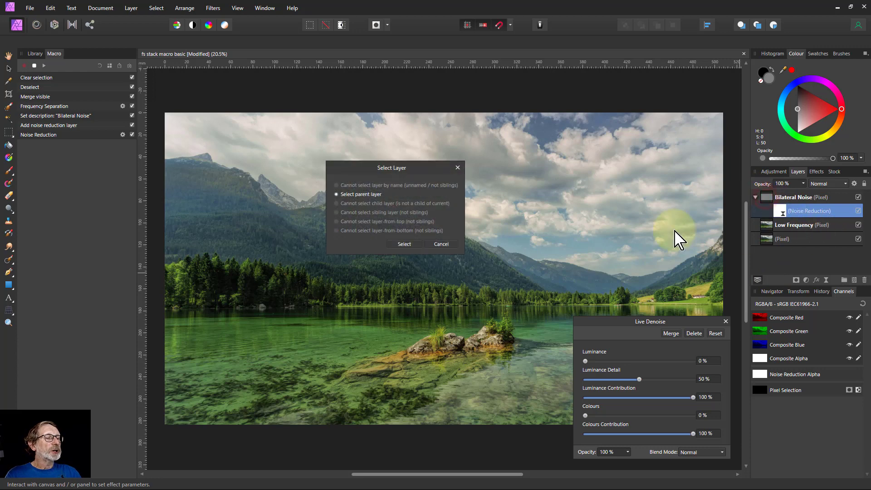
pyautogui.click(336, 194)
pyautogui.click(404, 245)
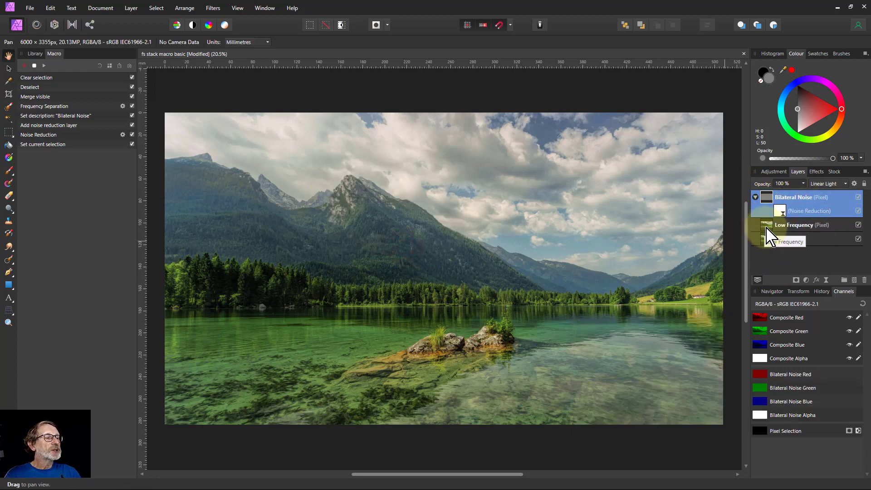
pyautogui.click(767, 226)
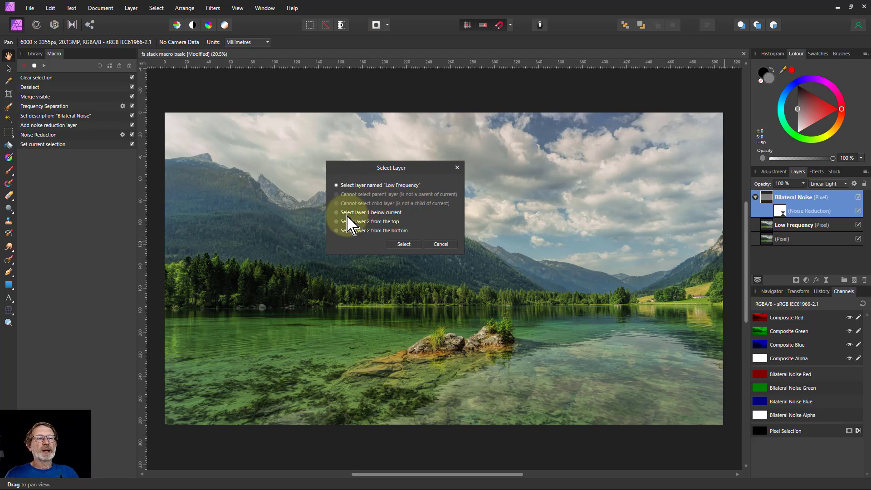
pyautogui.click(402, 245)
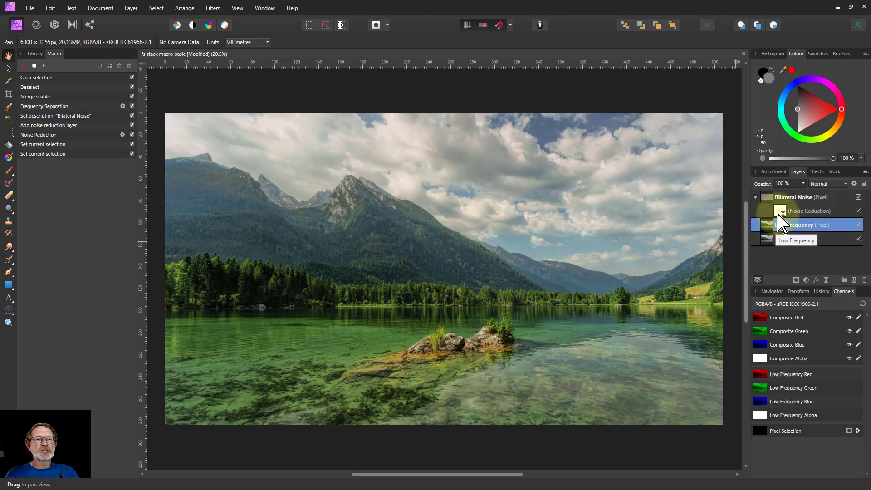
# Split Low Frequency with a Gaussian Frequency Separation at exactly 1 px radius
pyautogui.click(215, 9)
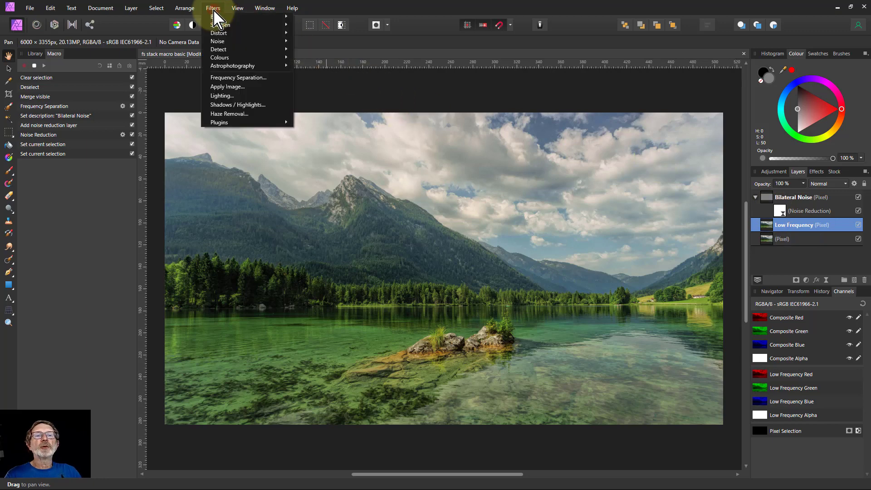
pyautogui.click(233, 78)
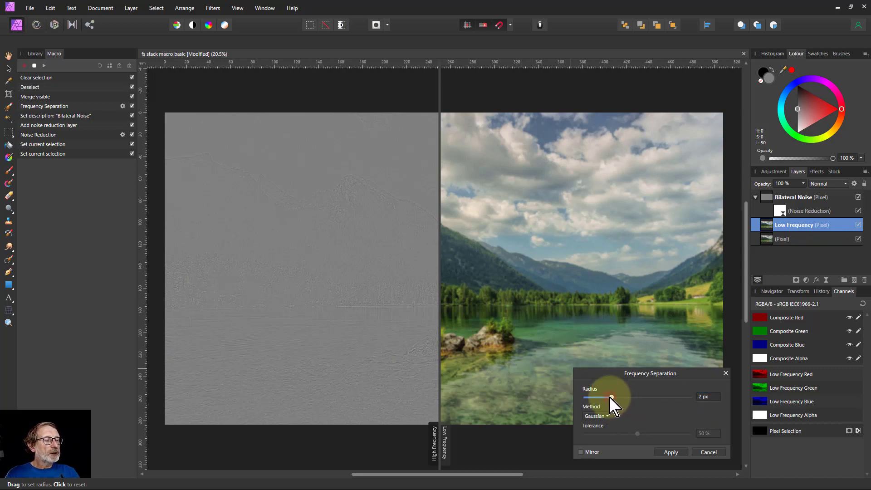
pyautogui.moveTo(612, 398); pyautogui.dragTo(605, 398)
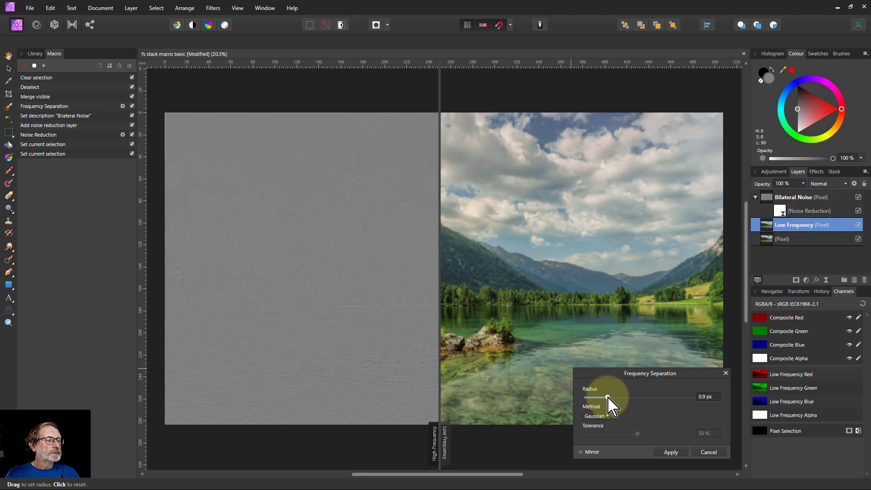
pyautogui.click(704, 391)
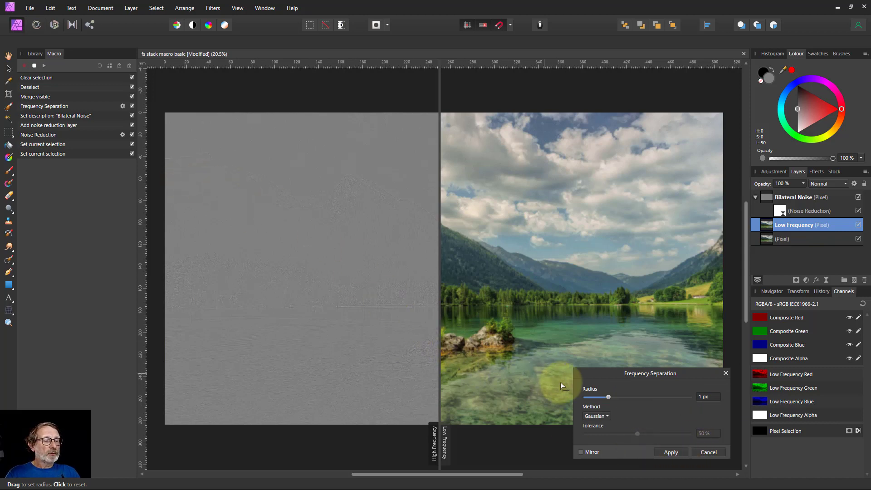
pyautogui.click(670, 452)
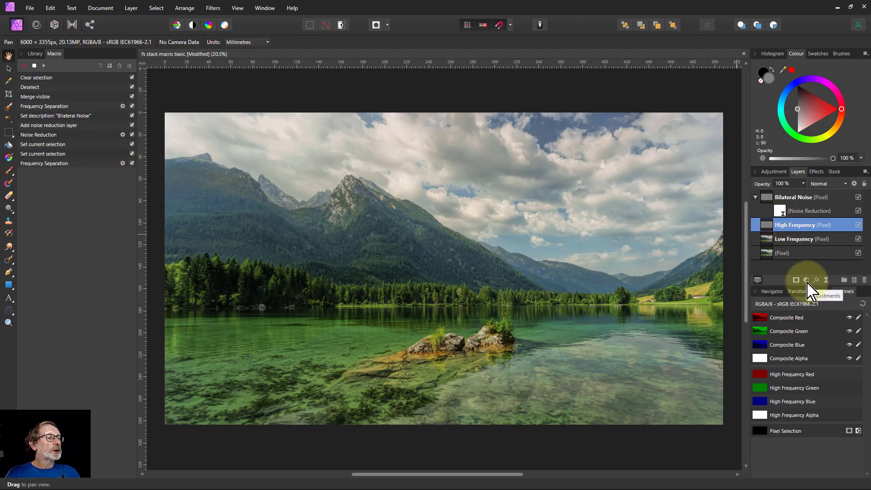
# Add a live Unsharp Mask to High Frequency: 1 px radius, 0.5 factor, 0% threshold
pyautogui.click(826, 280)
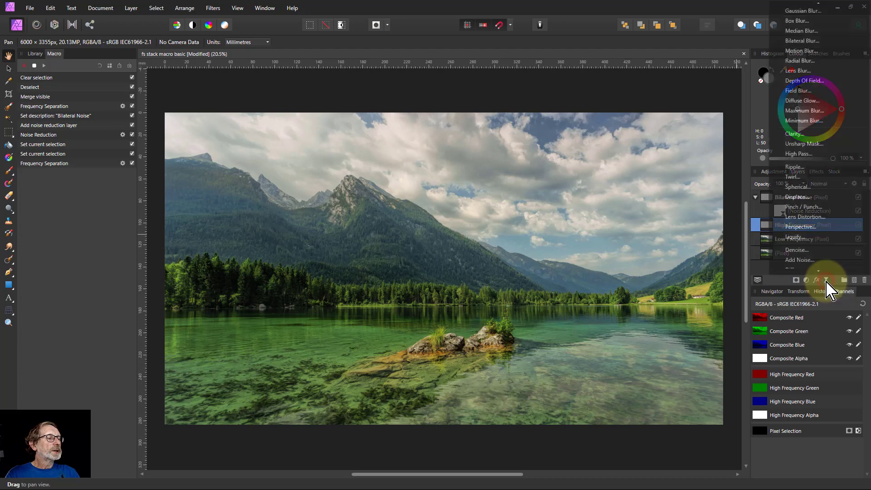
pyautogui.click(803, 138)
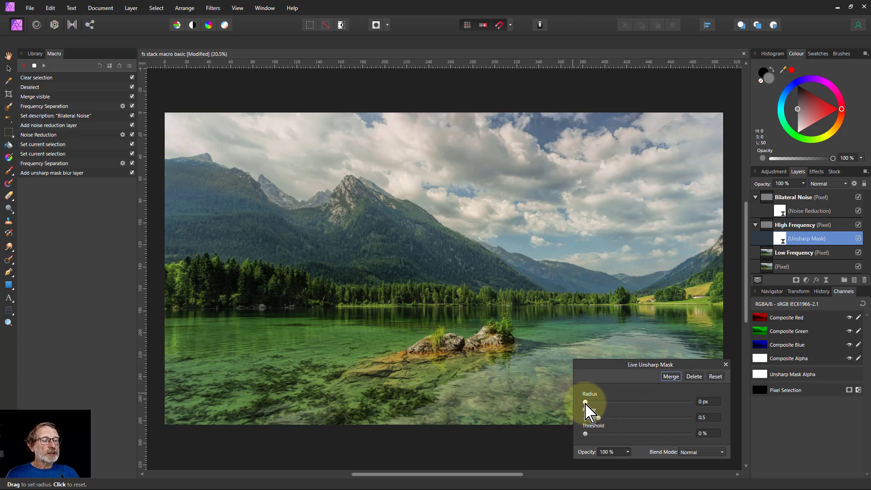
pyautogui.moveTo(586, 402); pyautogui.dragTo(589, 402)
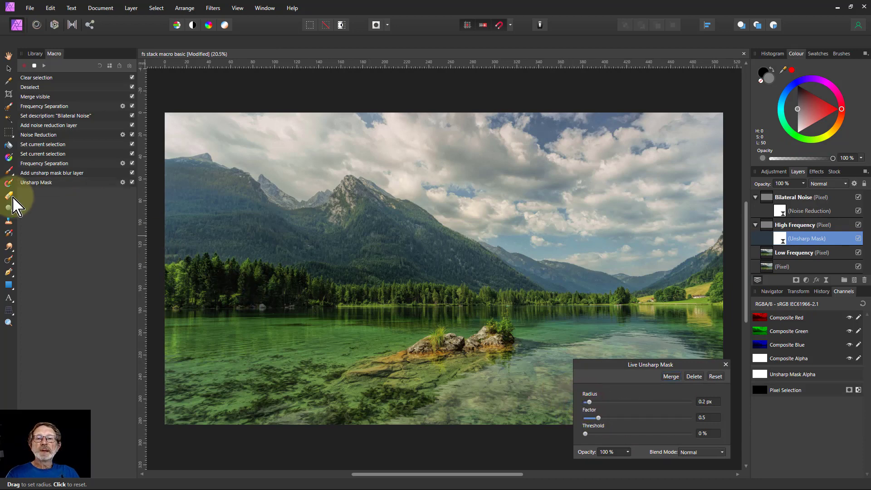
pyautogui.click(122, 182)
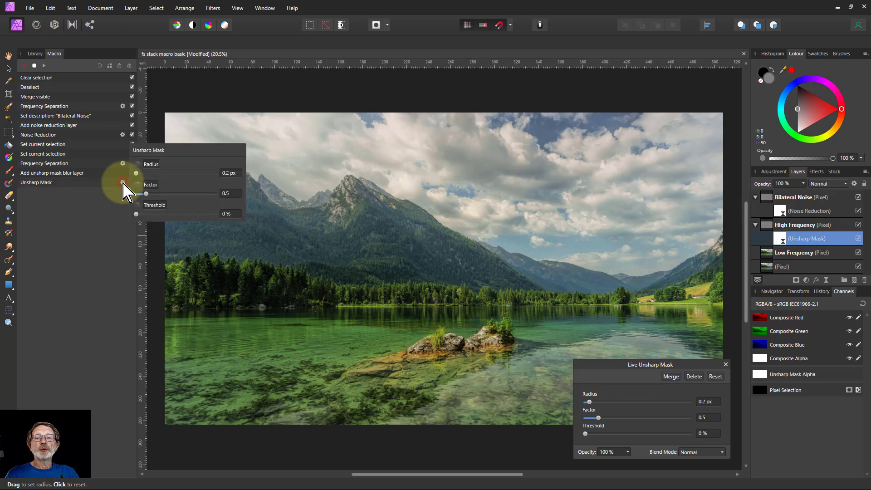
pyautogui.click(123, 182)
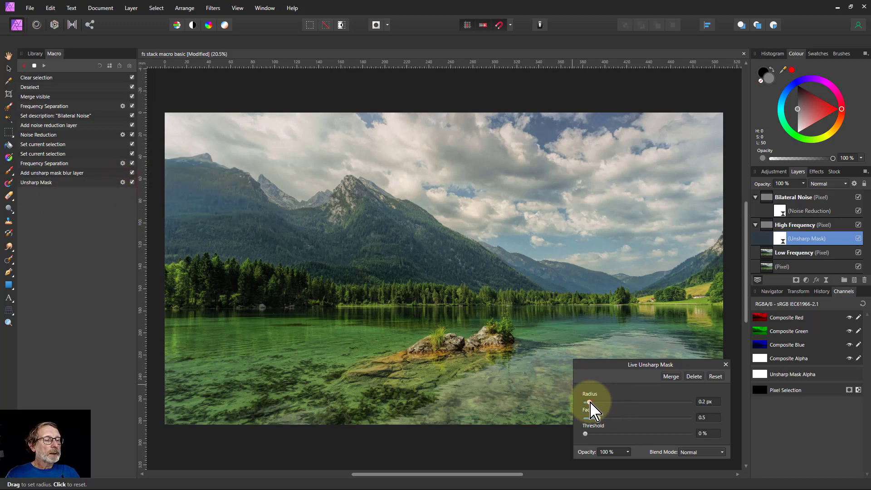
pyautogui.moveTo(593, 402); pyautogui.dragTo(599, 403)
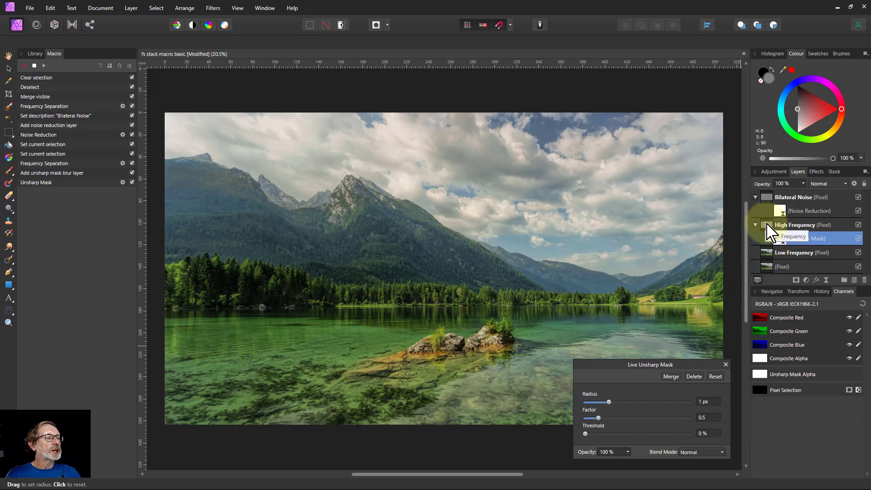
# Record 'Select parent layer' on High Frequency, then 'Select layer 1 below current' for Low Frequency
pyautogui.moveTo(769, 231); pyautogui.dragTo(769, 233)
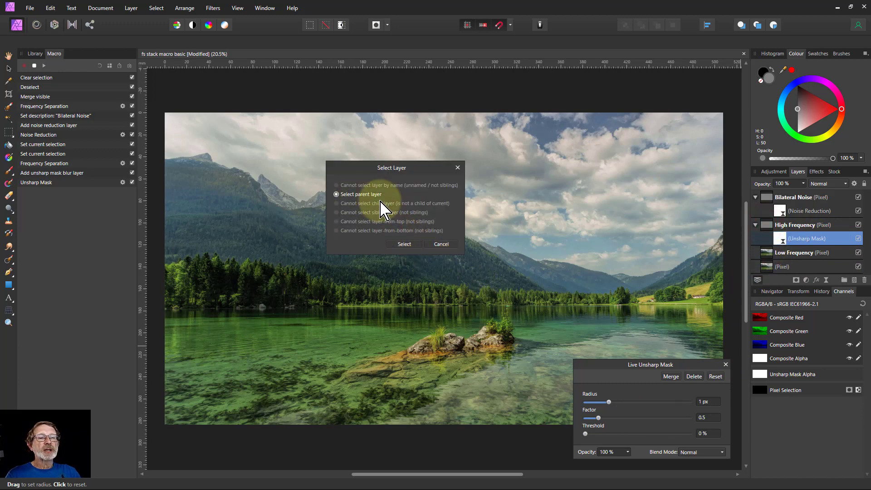
pyautogui.click(404, 245)
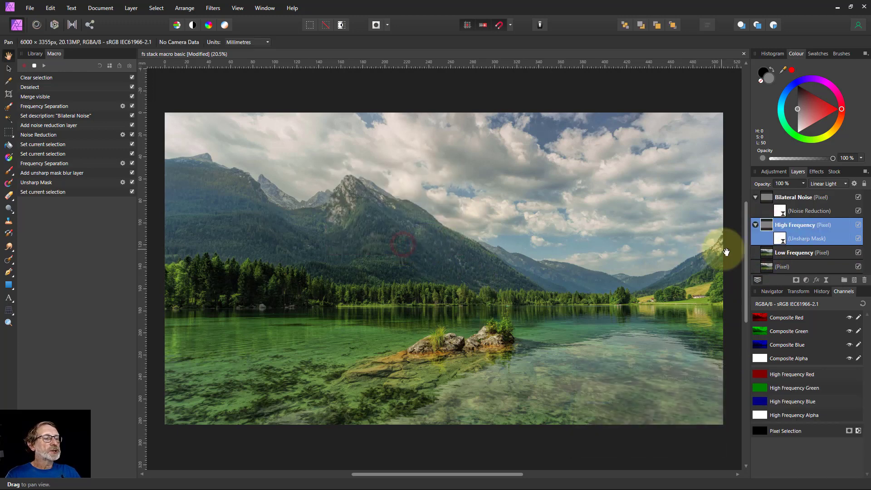
pyautogui.click(768, 253)
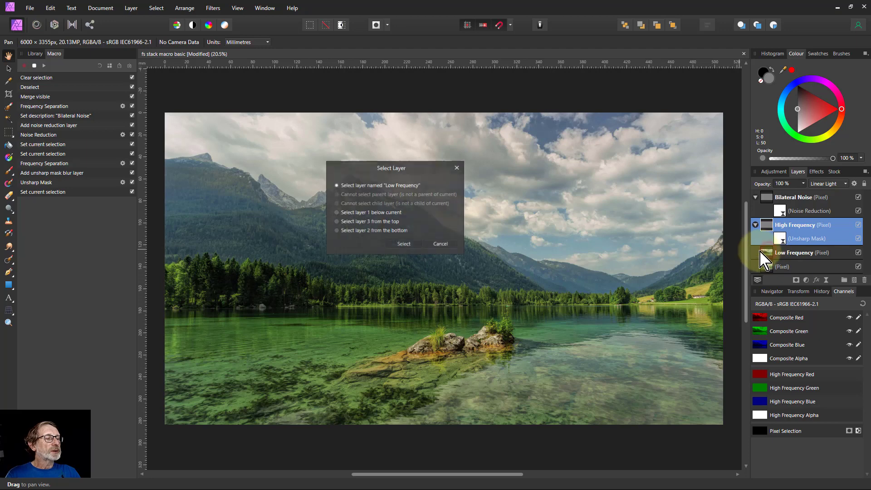
pyautogui.click(358, 214)
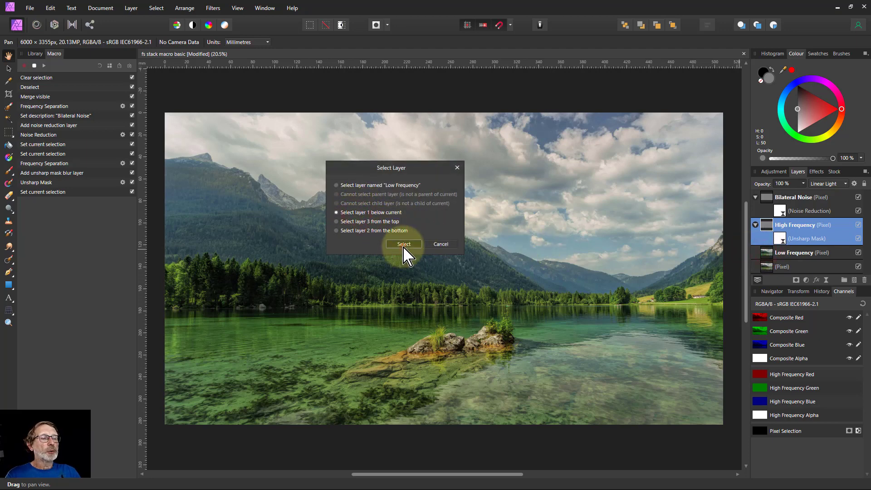
pyautogui.click(404, 244)
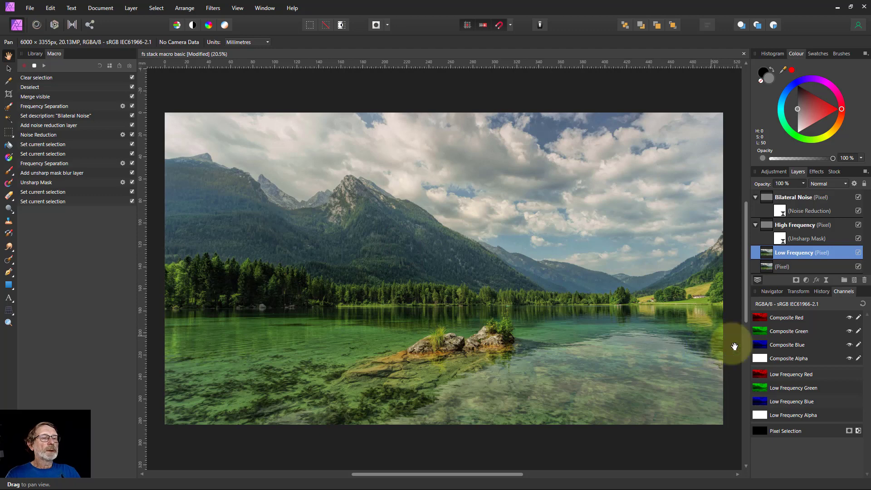
# Split Low Frequency again using Median frequency separation with a 5 px radius
pyautogui.click(213, 8)
pyautogui.click(232, 78)
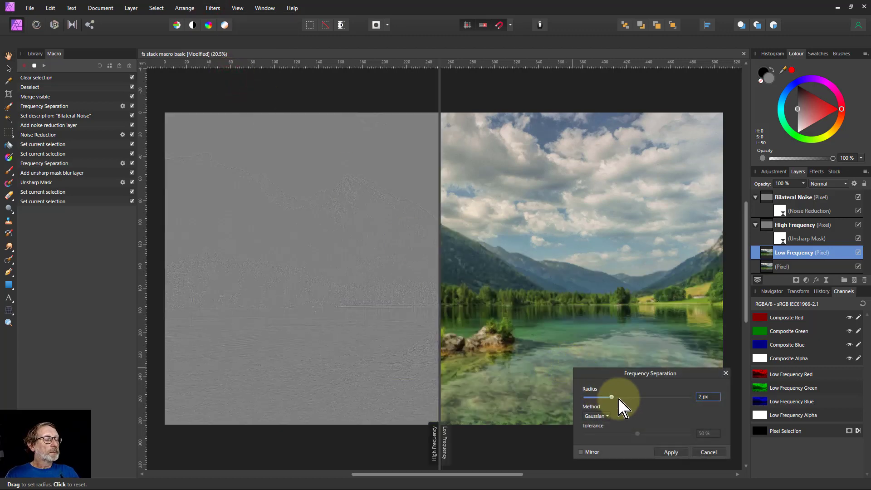
pyautogui.click(596, 416)
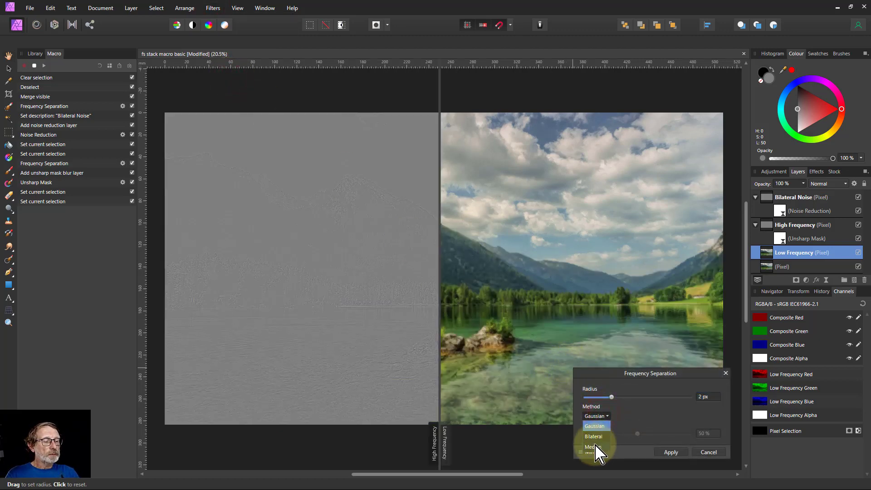
pyautogui.click(593, 447)
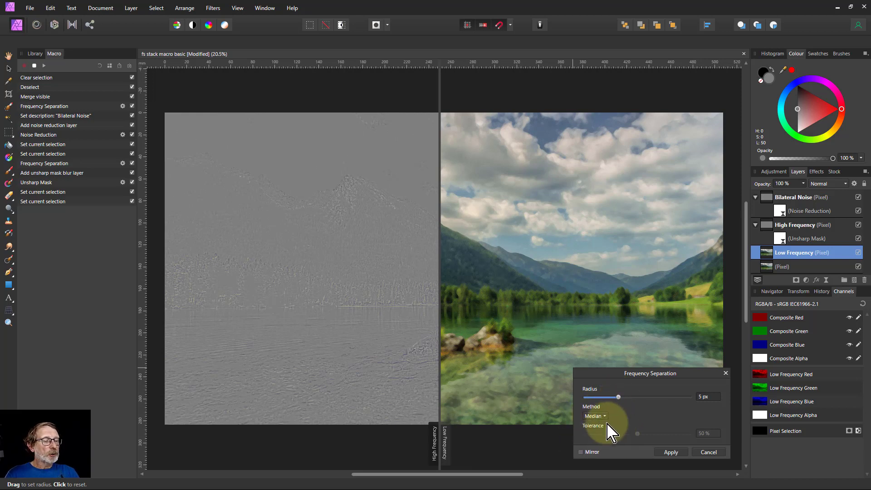
pyautogui.click(671, 453)
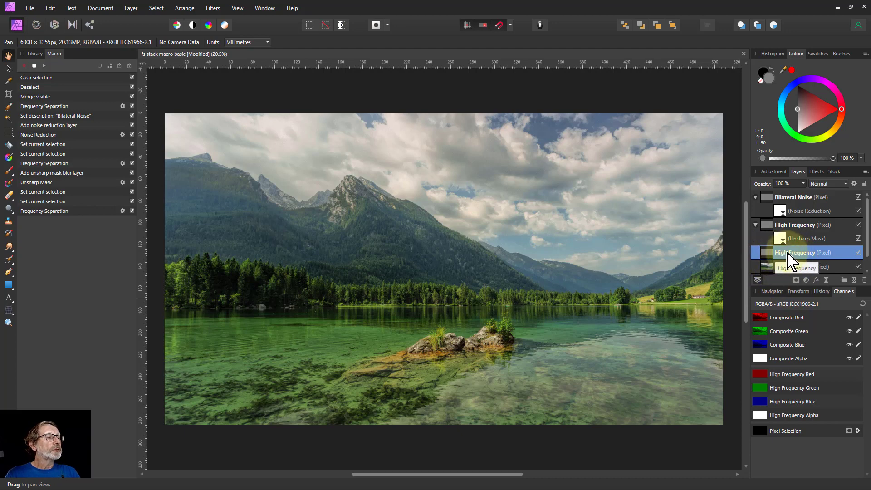
# Select the sharpened High Frequency layer via Select Layer and rename it 'Gaussian Sharpening'
pyautogui.click(780, 226)
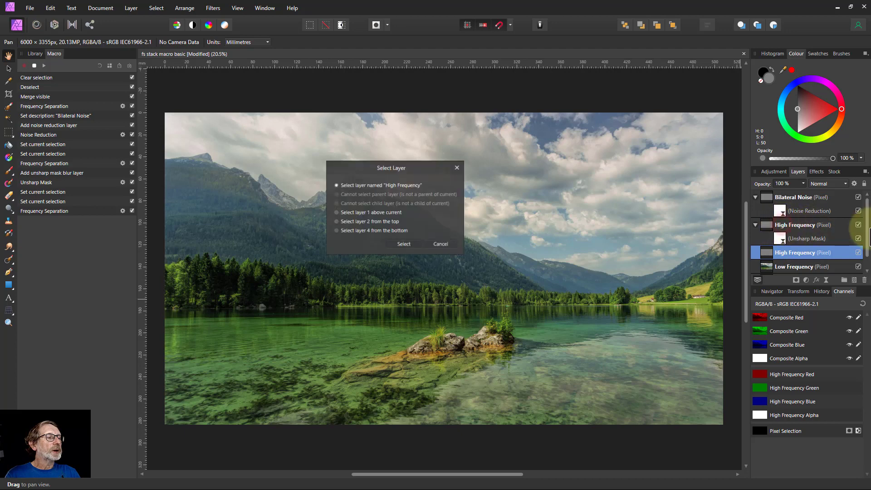
pyautogui.click(357, 214)
pyautogui.click(404, 244)
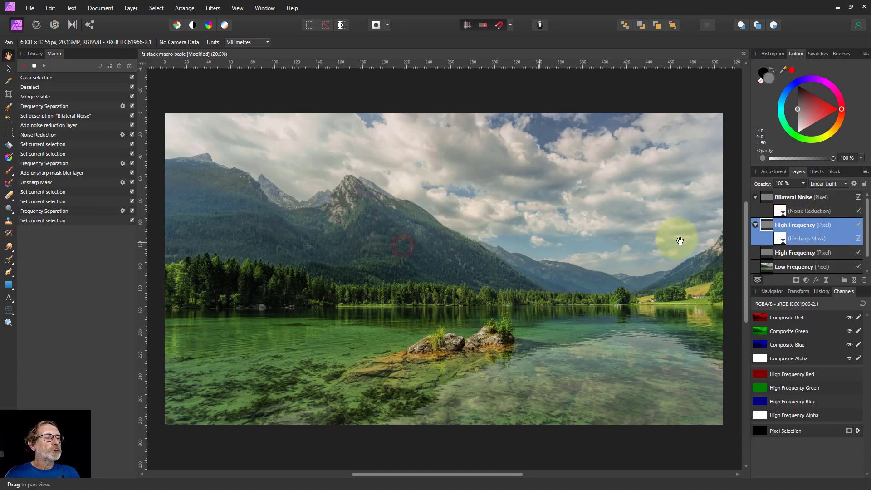
pyautogui.doubleClick(793, 226)
pyautogui.moveTo(793, 225); pyautogui.dragTo(802, 231)
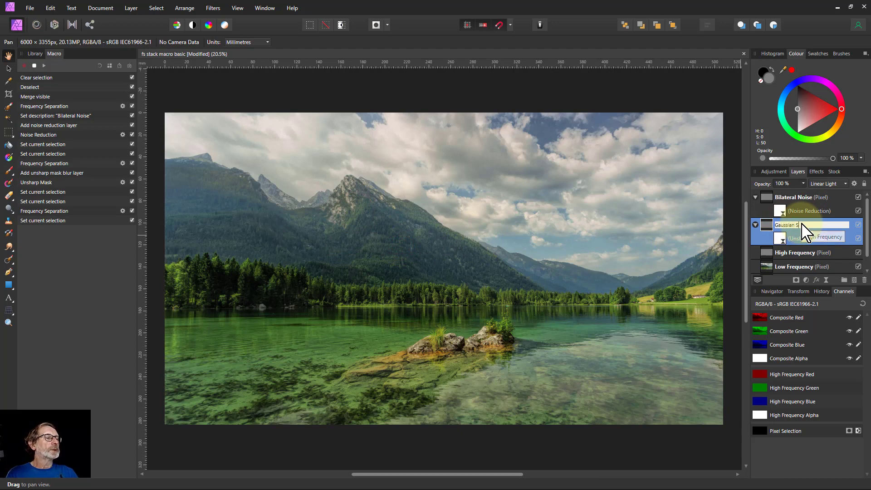
pyautogui.press('Return')
# Record selecting the lower High Frequency layer, one below the current layer
pyautogui.click(798, 255)
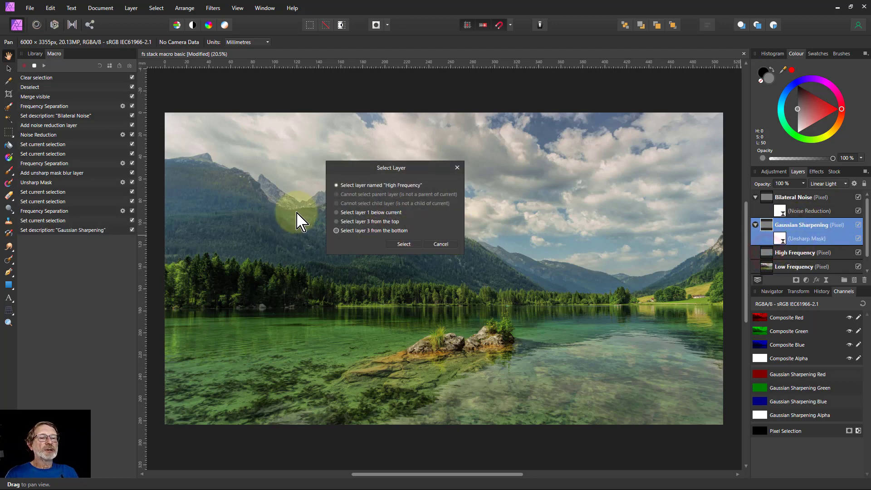
pyautogui.click(337, 213)
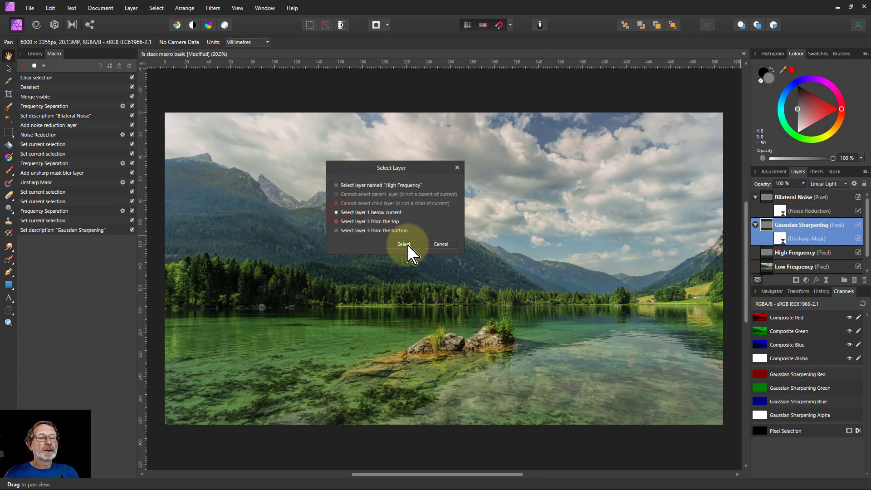
pyautogui.click(410, 245)
pyautogui.scroll(-1, 783, 250)
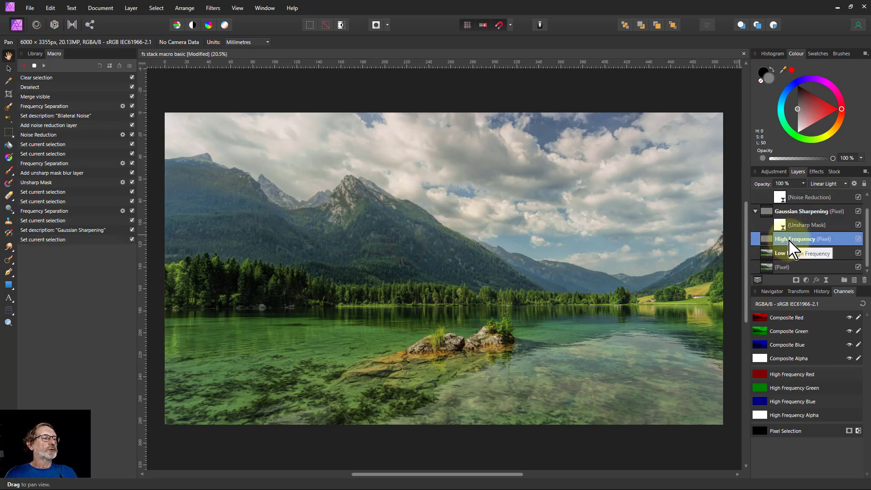
# Rename the median High Frequency layer to 'Median Texture'
pyautogui.doubleClick(791, 240)
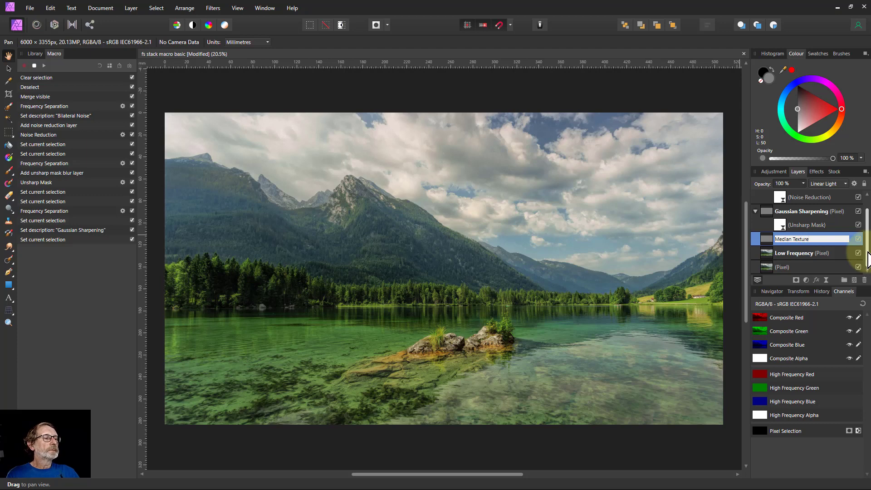
pyautogui.press('Return')
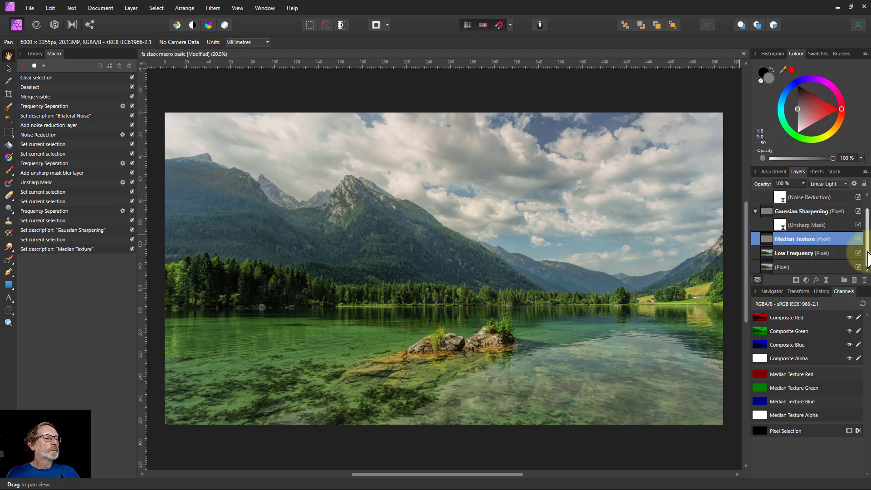
# Add a live Clarity filter to Median Texture and raise its strength slightly
pyautogui.click(826, 281)
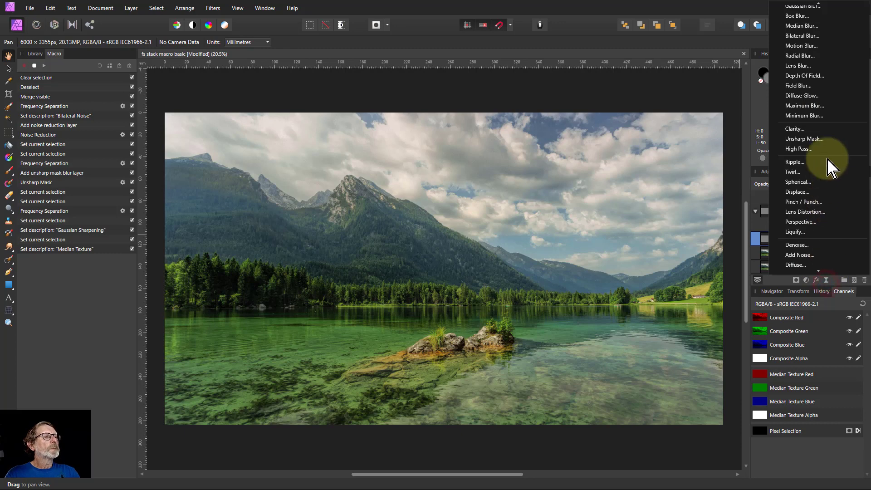
pyautogui.click(795, 130)
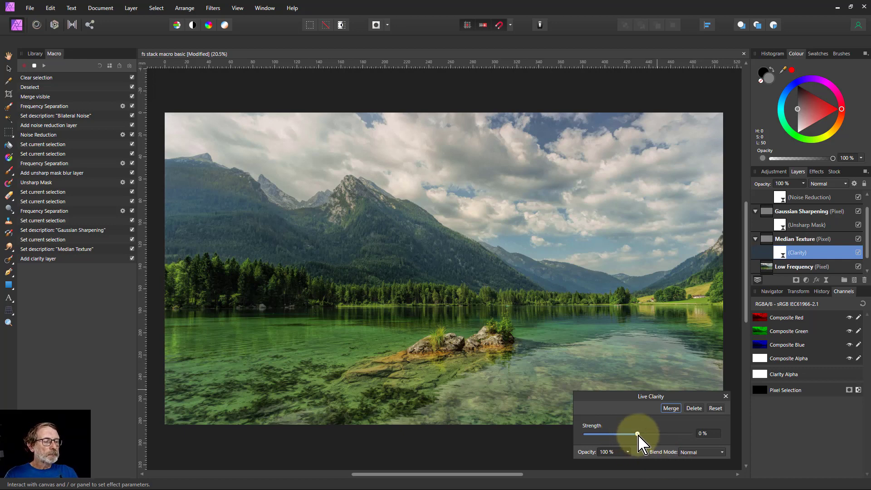
pyautogui.moveTo(638, 434); pyautogui.dragTo(643, 435)
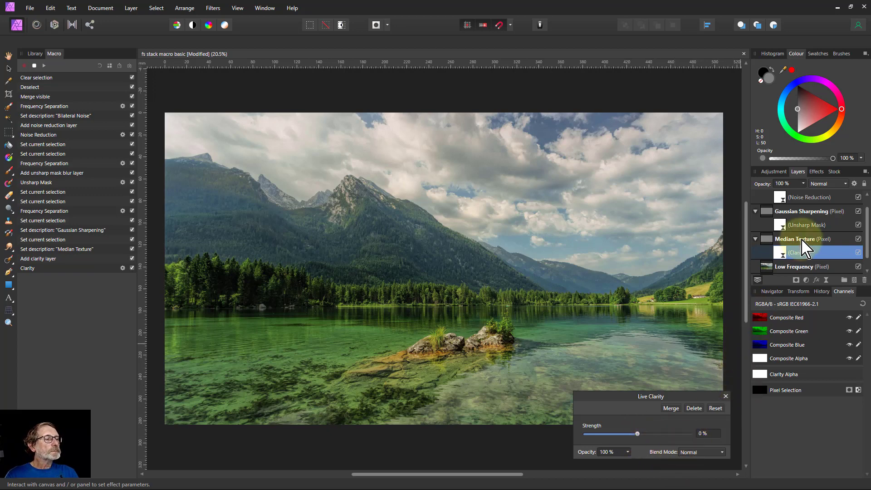
# Reselect Median Texture, then record selecting the Low Frequency layer one below current
pyautogui.click(766, 270)
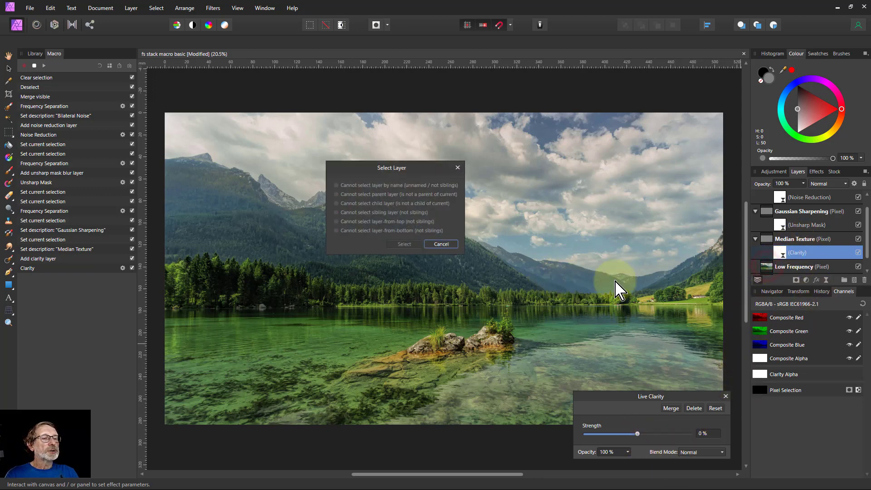
pyautogui.click(441, 245)
pyautogui.click(767, 240)
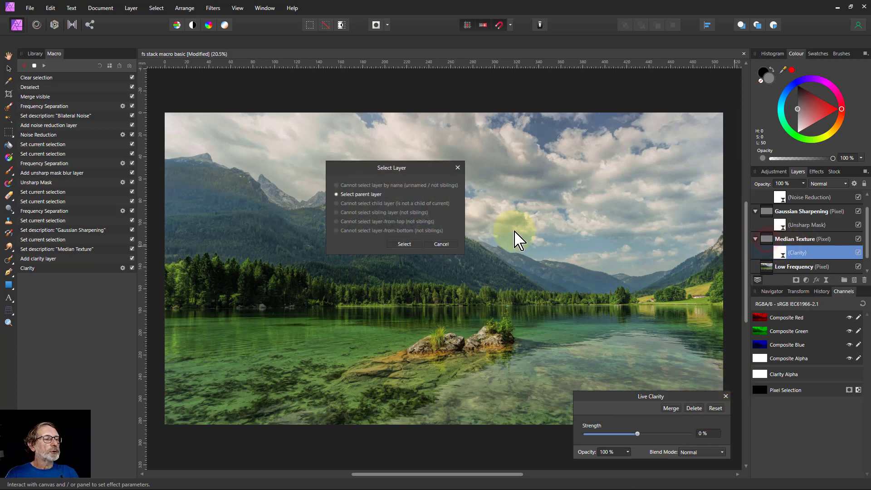
pyautogui.click(404, 244)
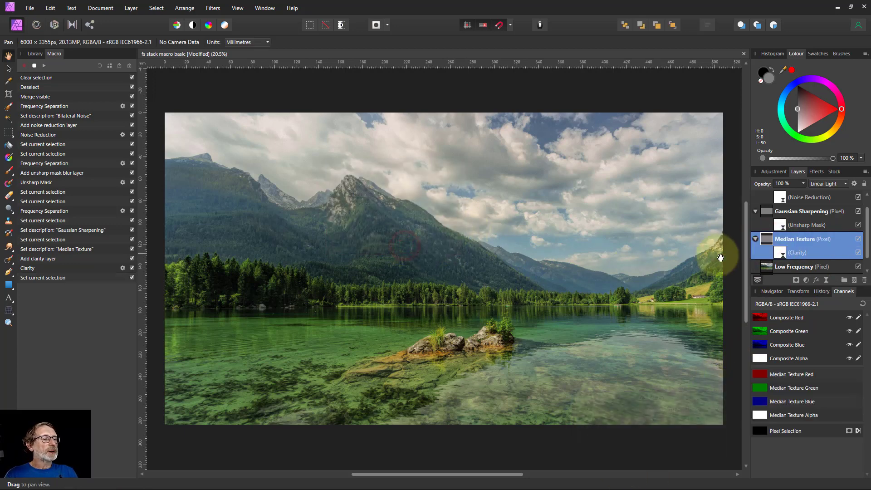
pyautogui.click(771, 268)
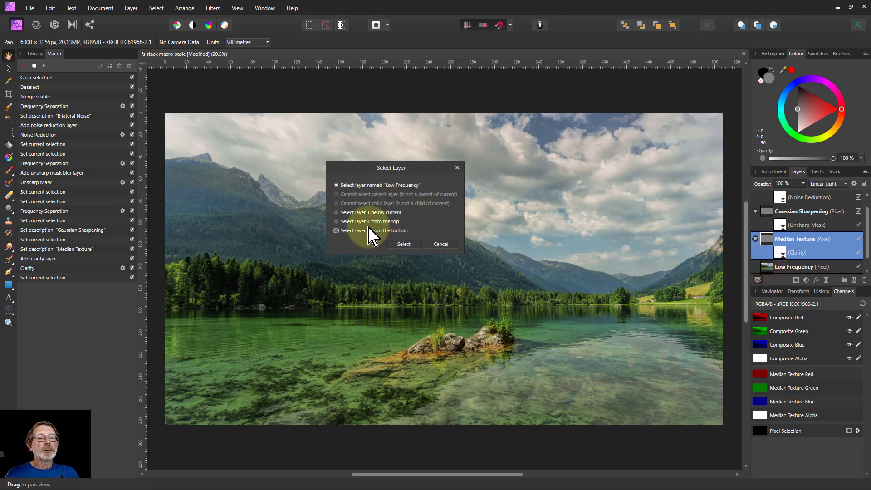
pyautogui.click(358, 212)
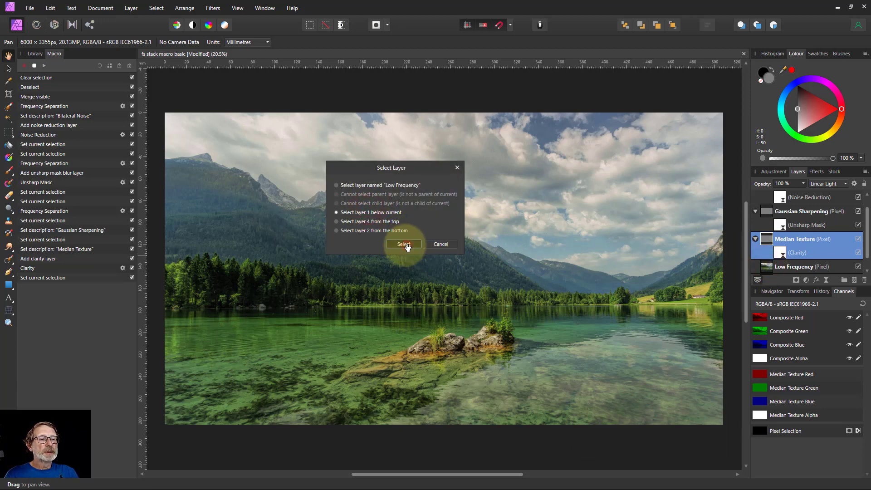
pyautogui.click(405, 244)
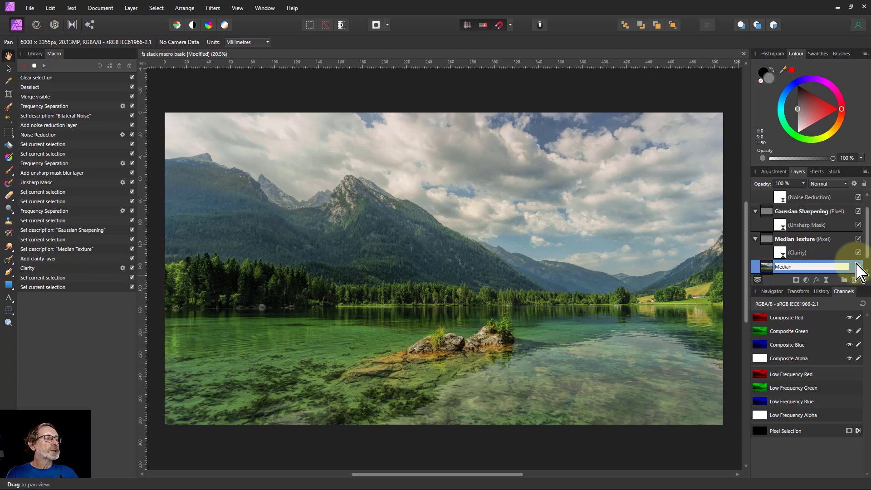
# Rename Low Frequency to 'Median Colour' and add a Colour Balance adjustment
pyautogui.write('Median Colour')
pyautogui.press('Return')
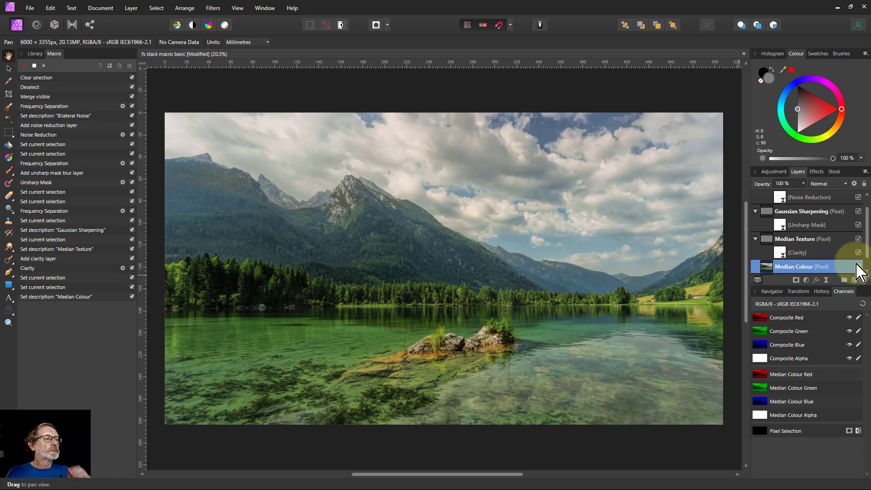
pyautogui.click(806, 280)
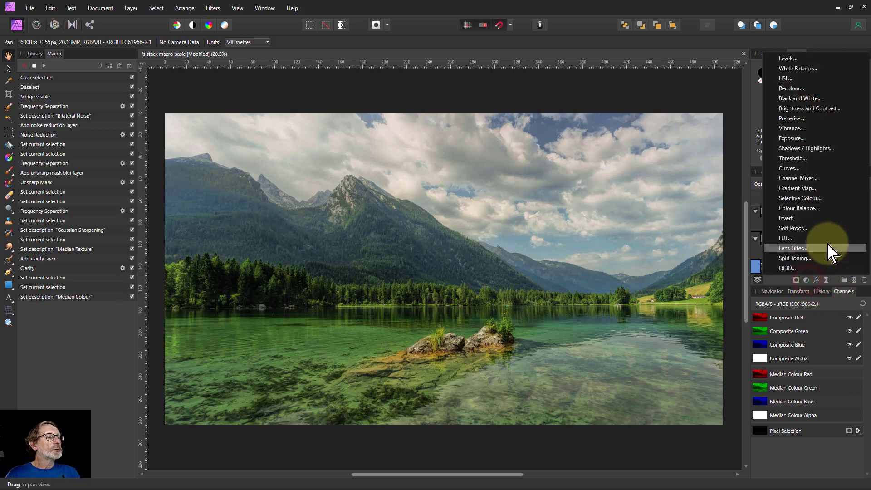
pyautogui.click(799, 208)
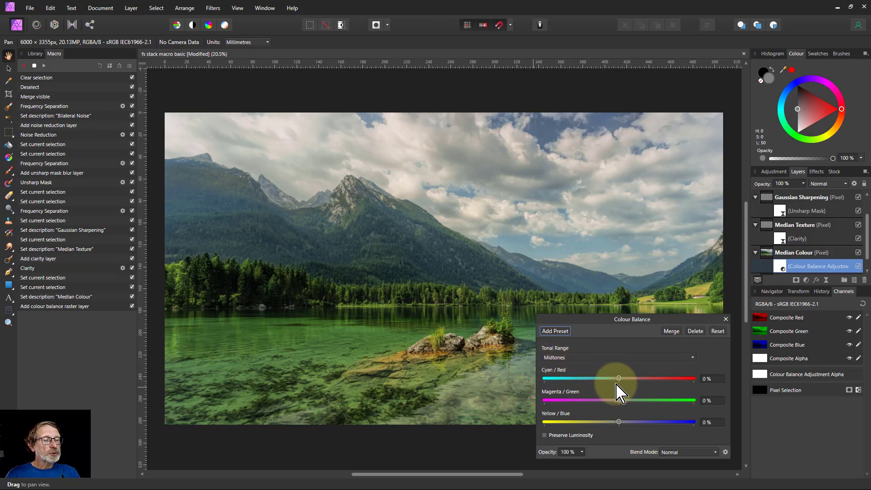
# Shift the Colour Balance toward red, then reselect the parent Median Colour layer
pyautogui.moveTo(619, 378); pyautogui.dragTo(625, 379)
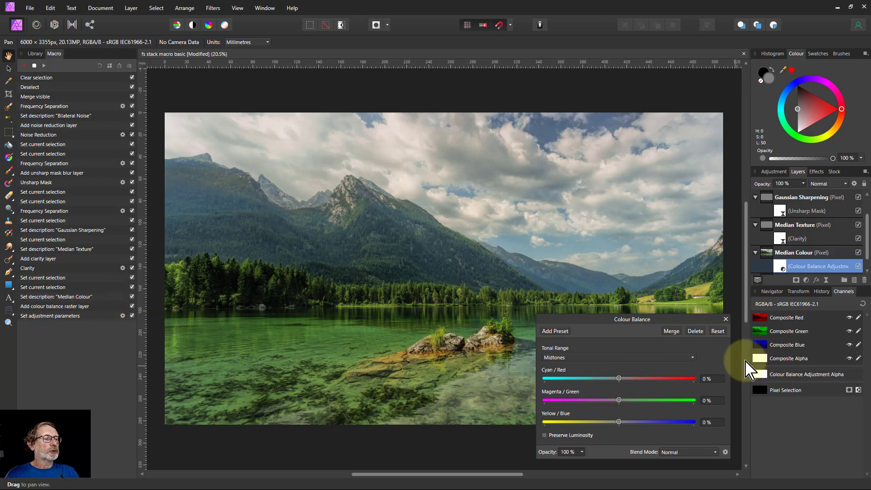
pyautogui.click(726, 319)
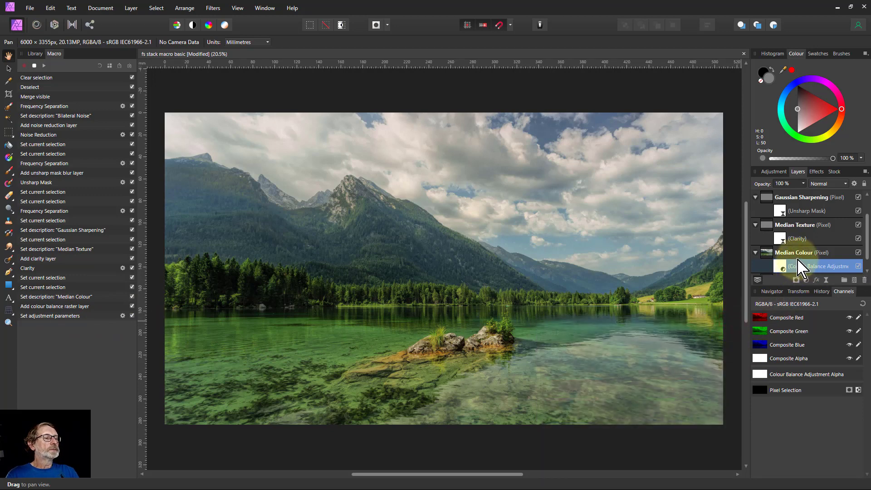
pyautogui.click(772, 254)
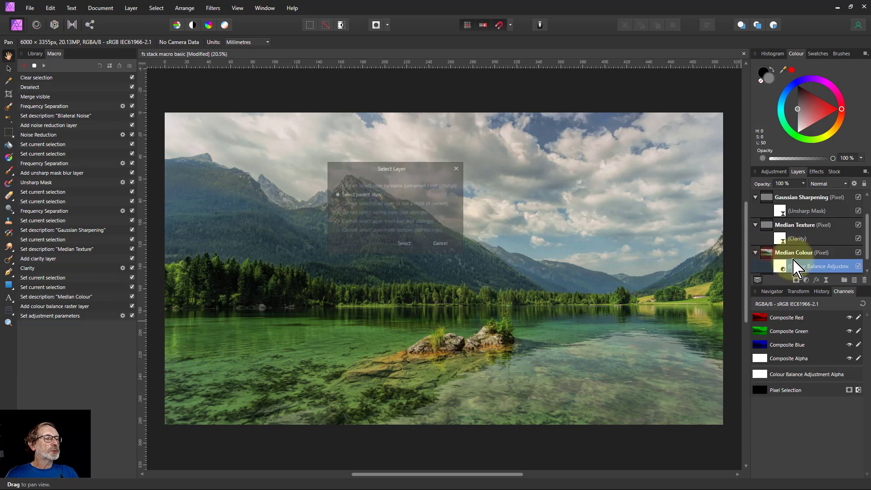
pyautogui.click(405, 245)
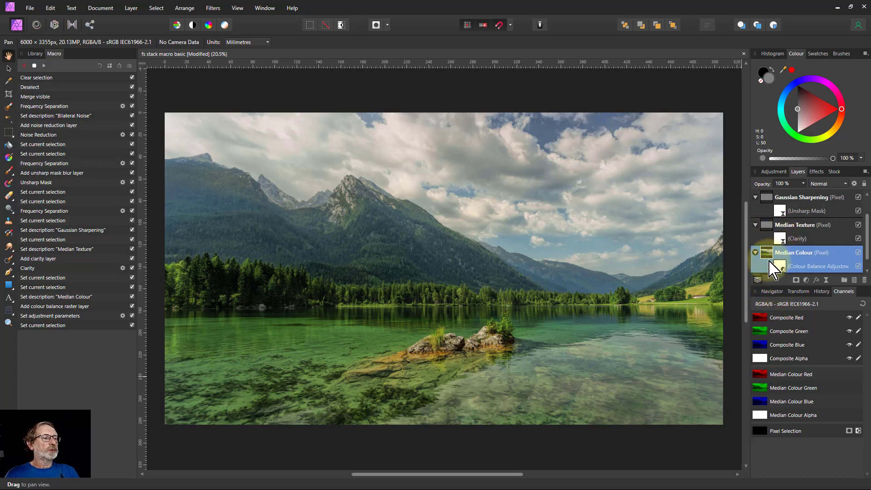
# Group Median Colour into a new group named 'FS Stack'
pyautogui.click(185, 8)
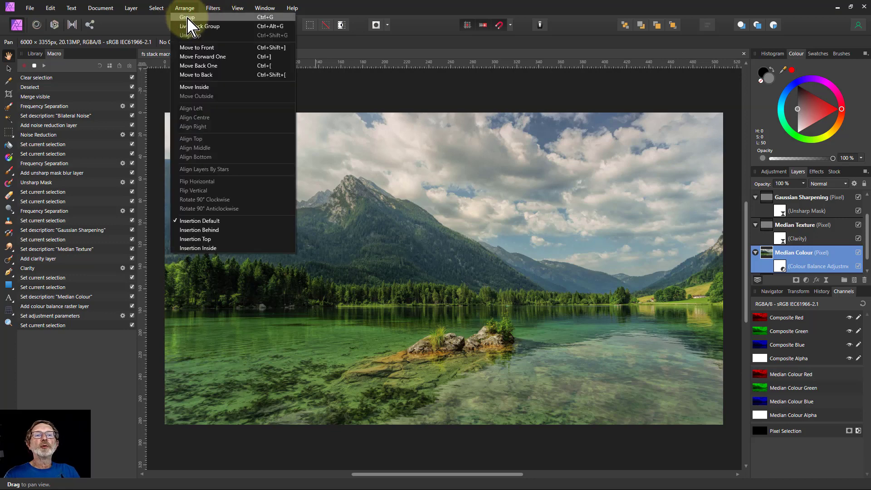
pyautogui.click(188, 18)
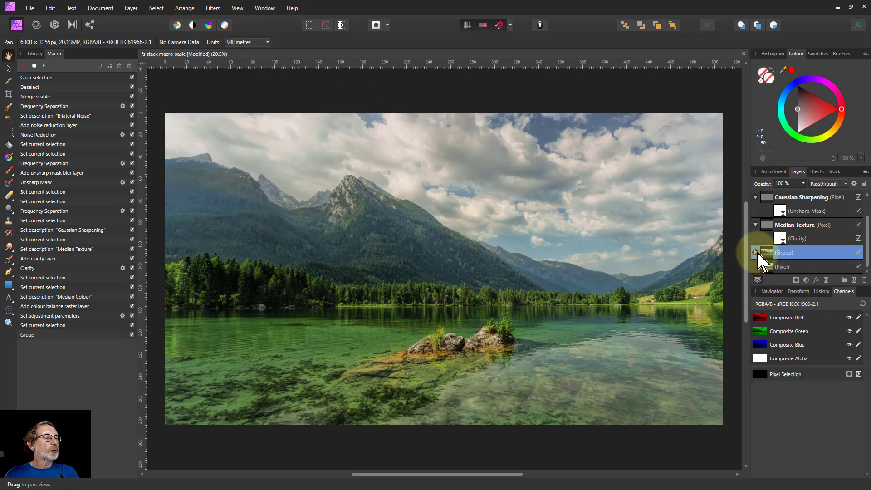
pyautogui.click(756, 252)
pyautogui.doubleClick(843, 252)
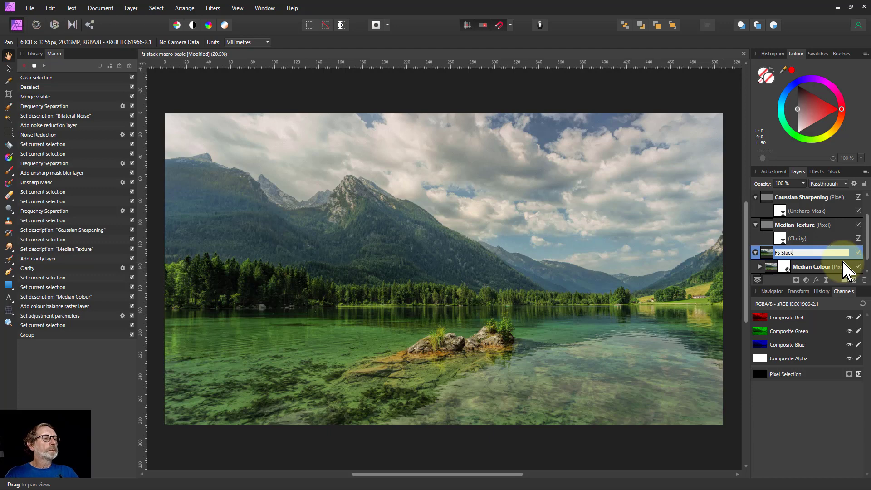
pyautogui.press('Return')
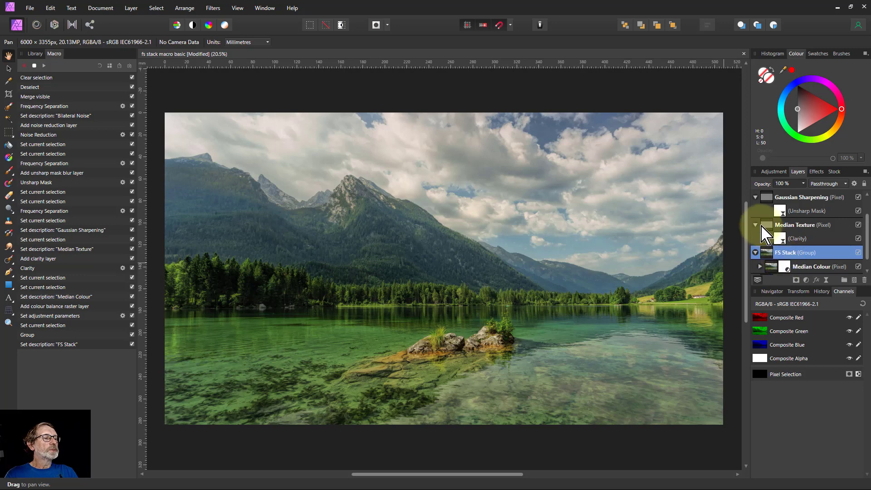
# Move Median Texture inside the FS Stack group and reselect the group
pyautogui.click(770, 232)
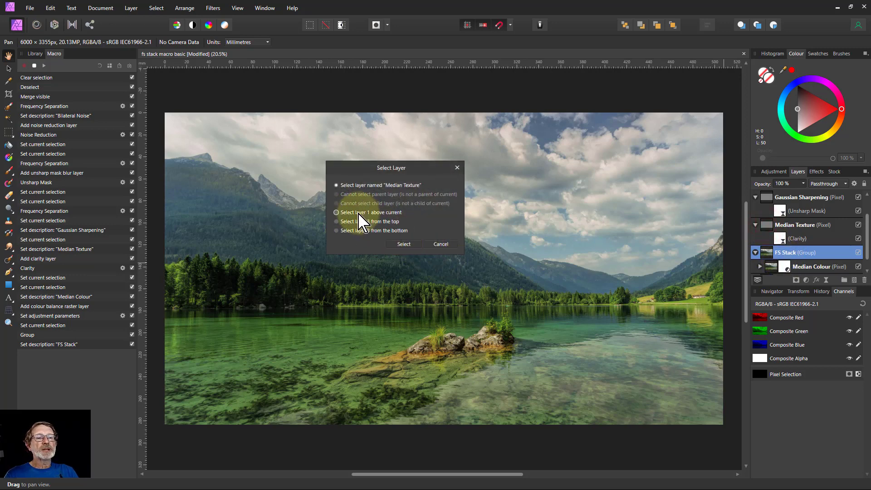
pyautogui.click(406, 245)
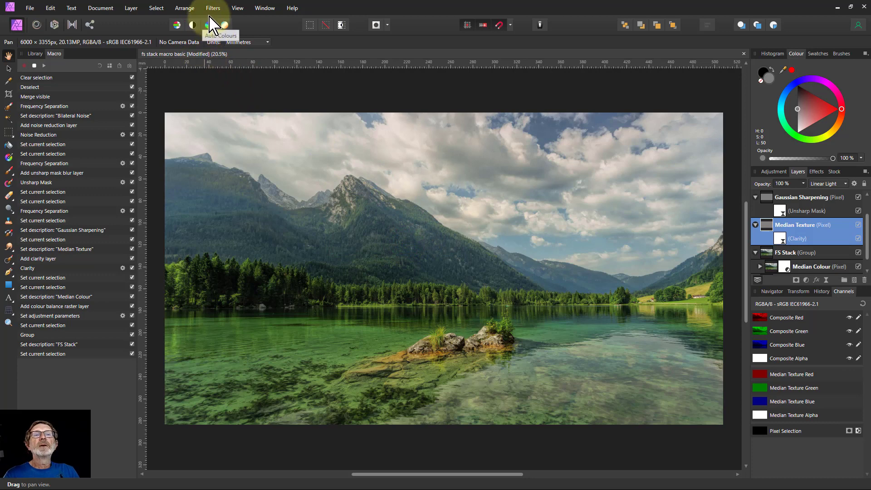
pyautogui.click(184, 8)
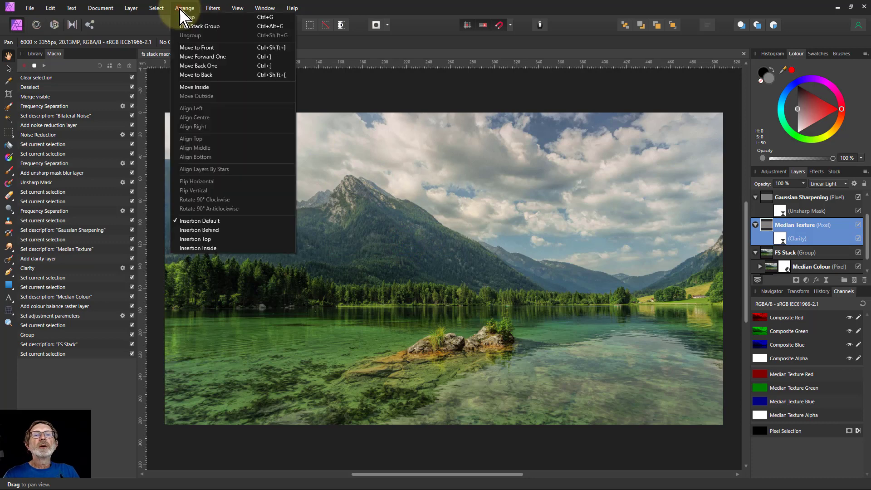
pyautogui.click(194, 87)
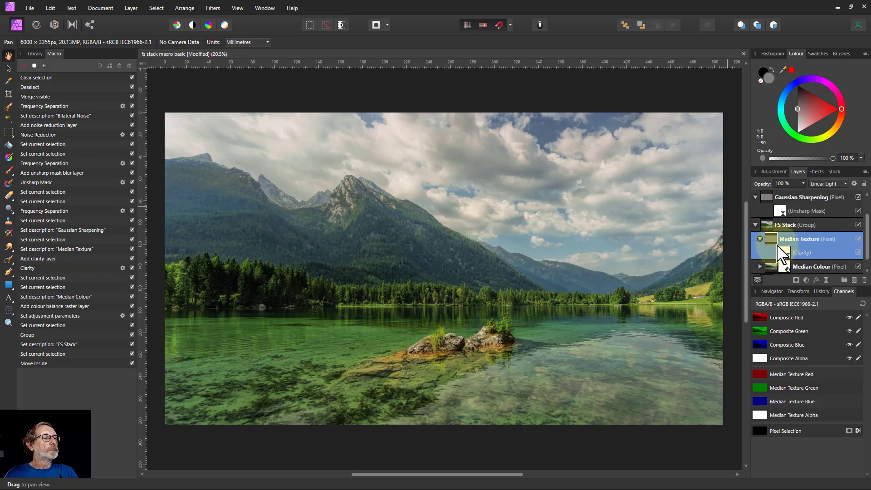
pyautogui.click(771, 225)
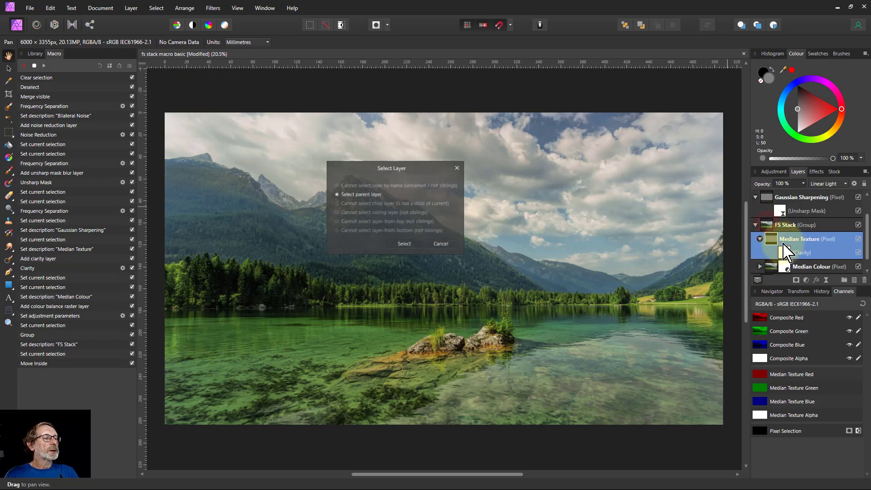
pyautogui.click(404, 245)
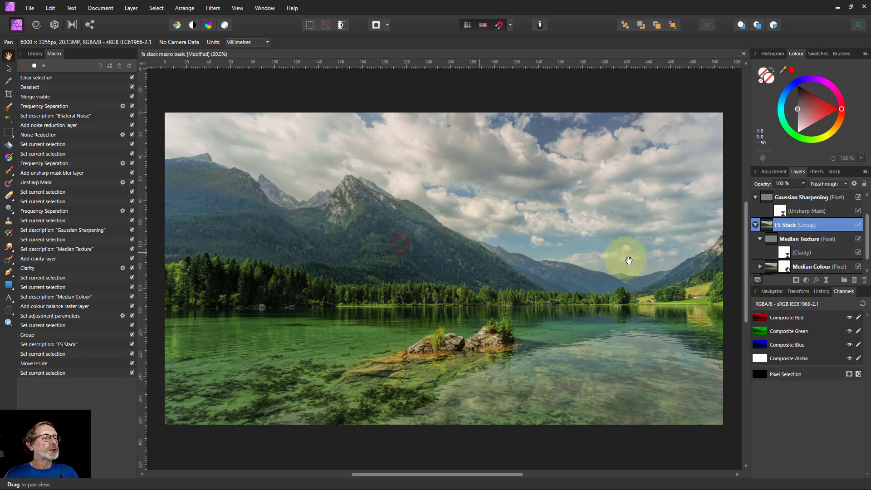
# Move Gaussian Sharpening inside the FS Stack group and reselect the group
pyautogui.click(768, 198)
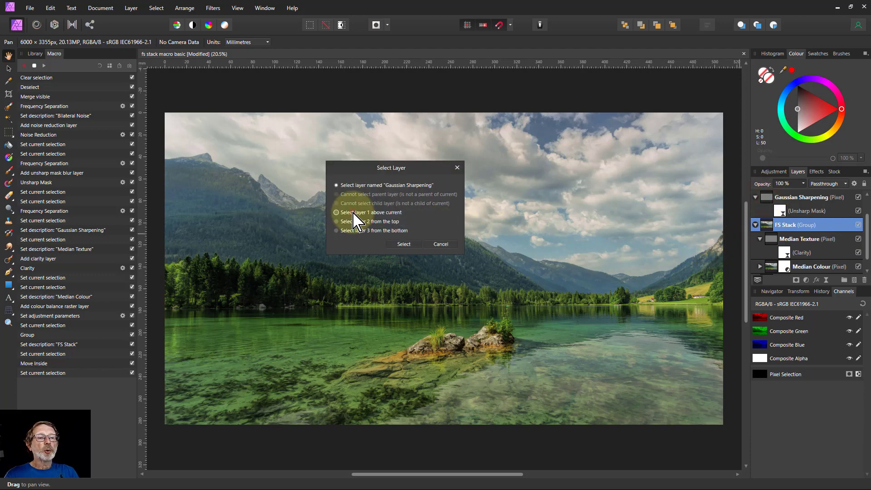
pyautogui.click(404, 245)
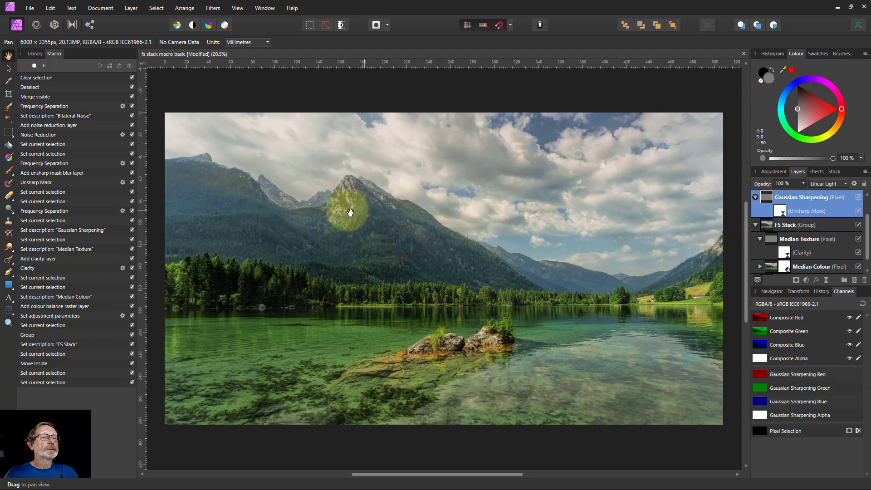
pyautogui.click(184, 8)
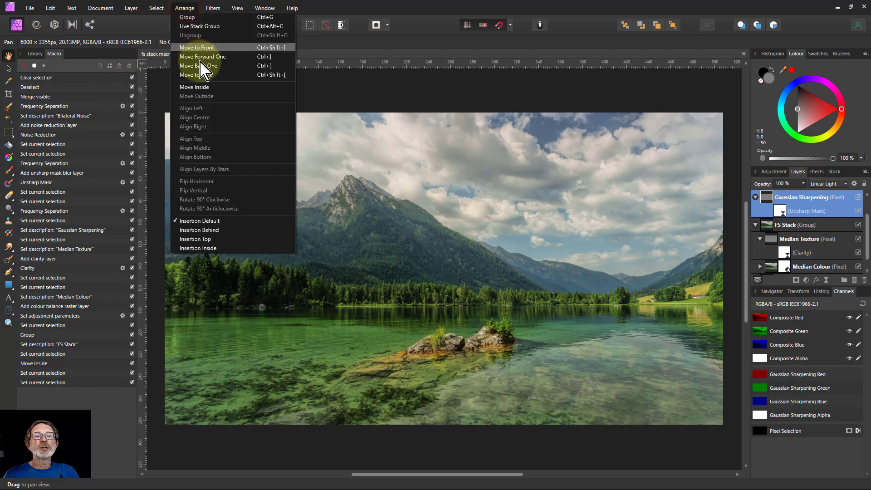
pyautogui.click(202, 87)
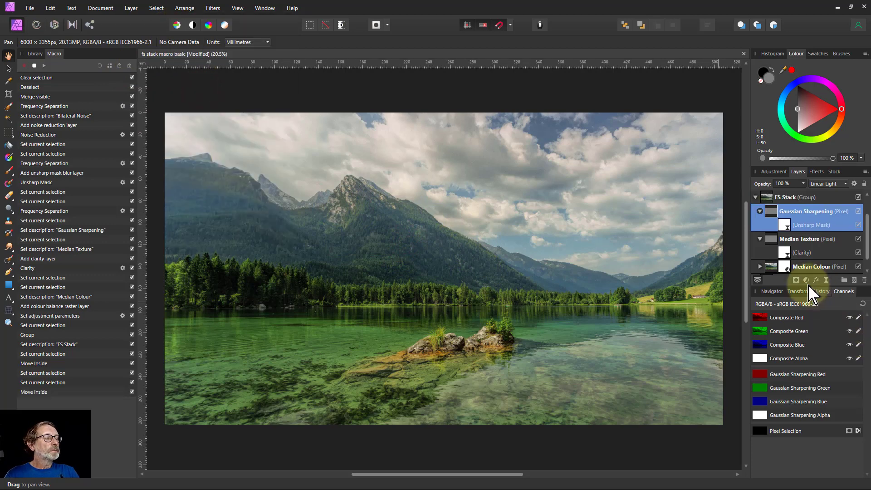
pyautogui.scroll(2, 765, 223)
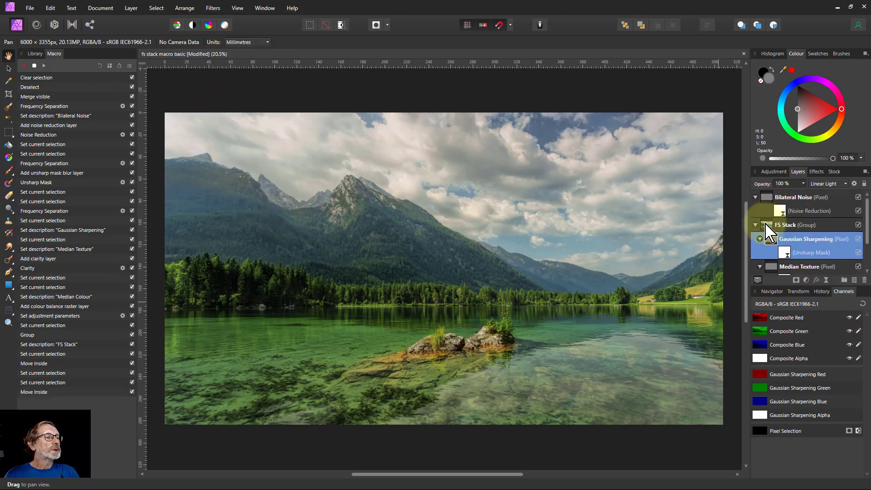
pyautogui.click(771, 225)
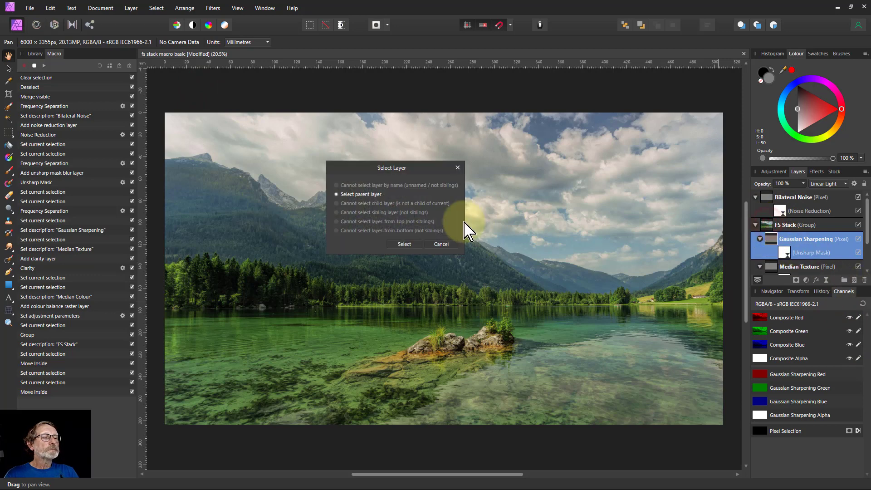
pyautogui.click(403, 245)
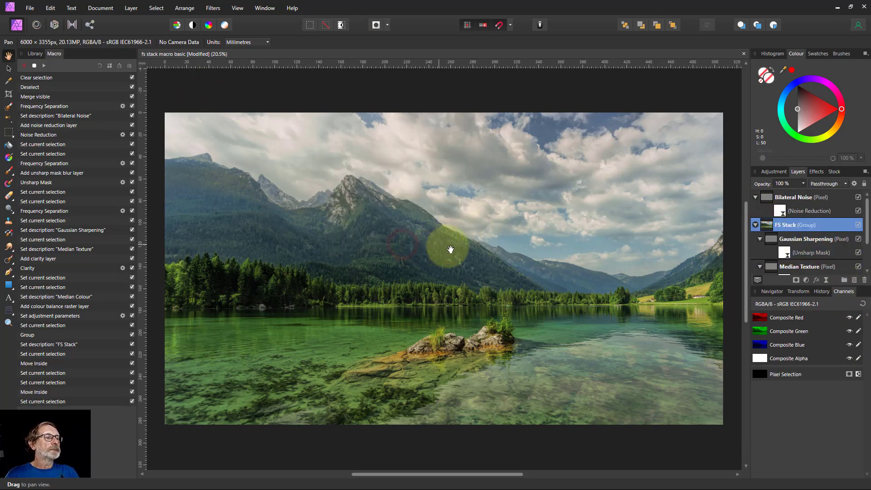
# Move Bilateral Noise inside FS Stack, reselect the group and collapse it
pyautogui.click(769, 198)
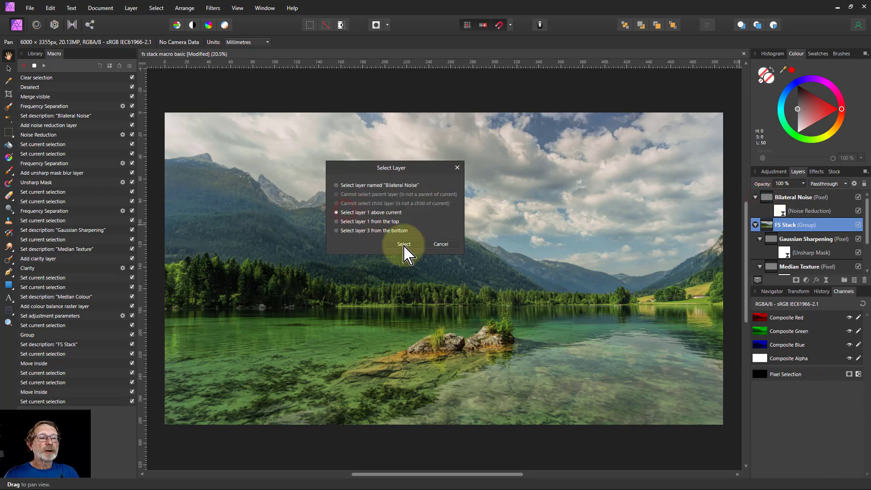
pyautogui.click(403, 244)
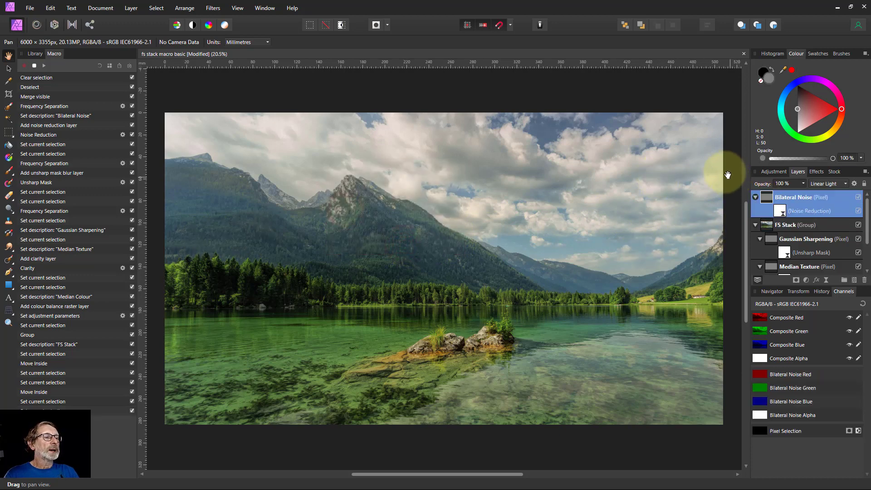
pyautogui.click(183, 8)
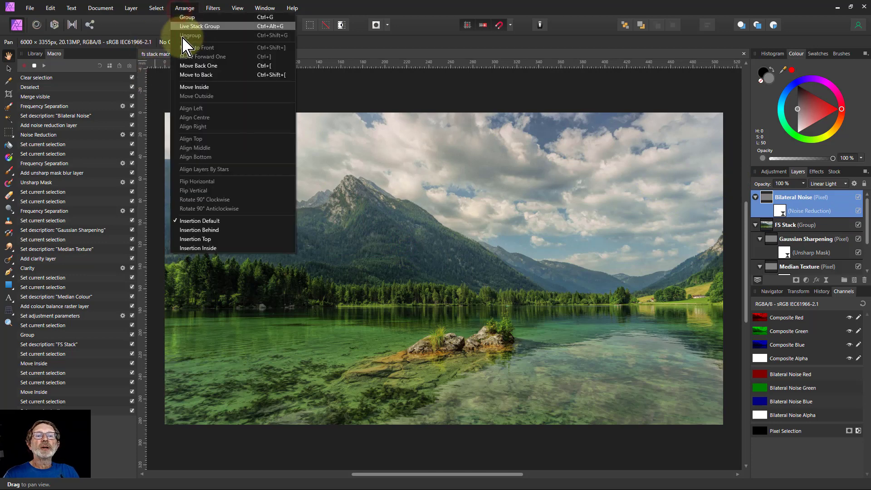
pyautogui.click(196, 90)
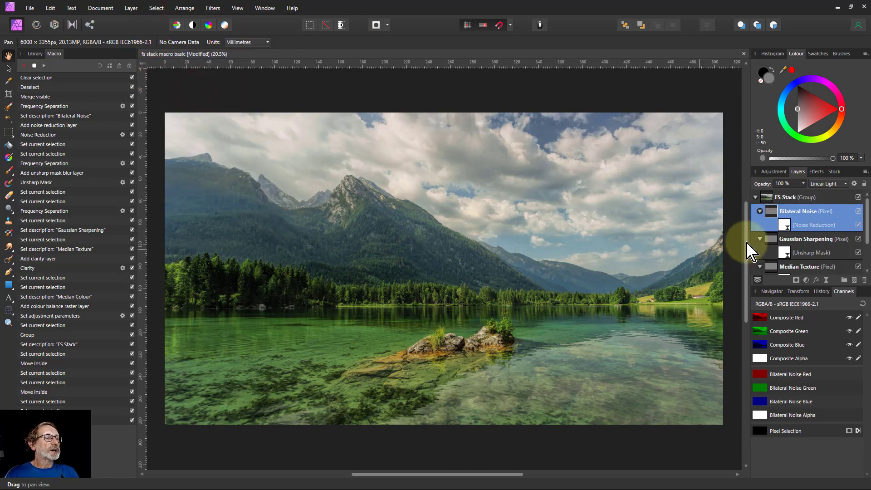
pyautogui.click(766, 198)
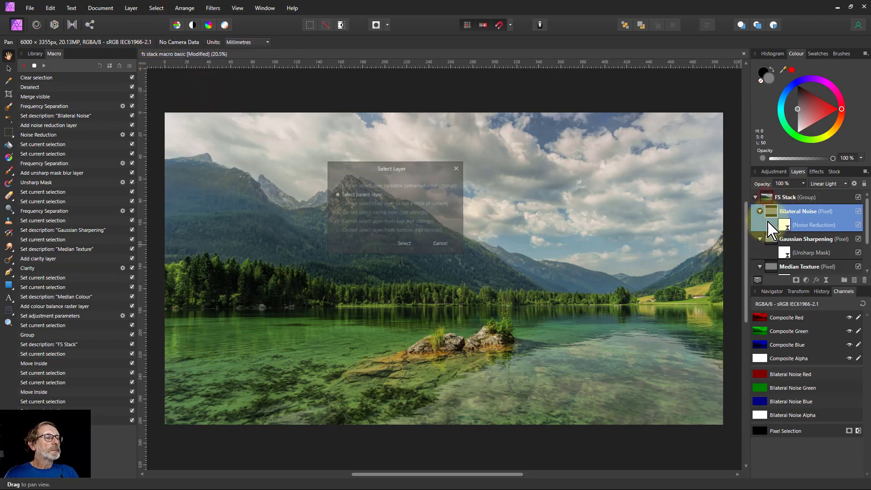
pyautogui.click(404, 245)
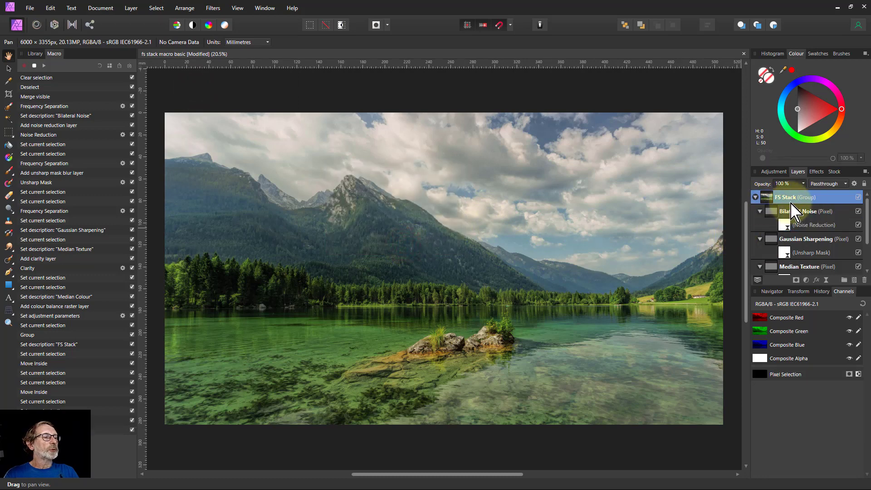
pyautogui.click(756, 197)
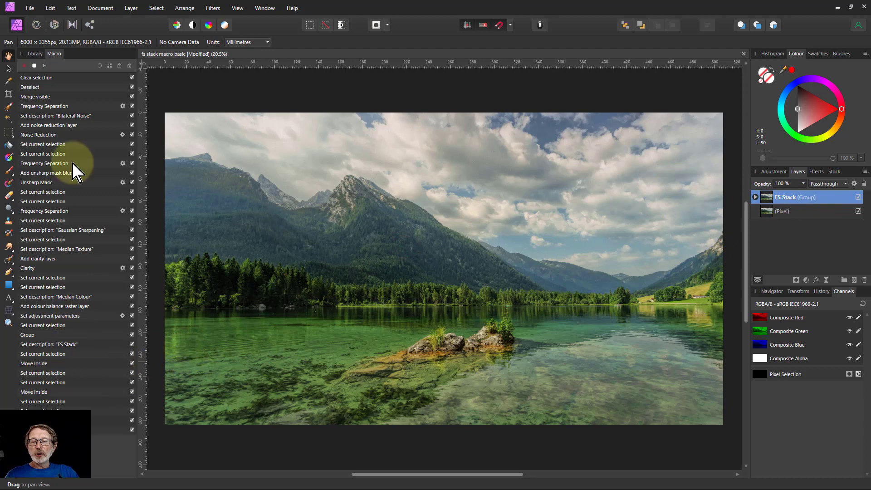
# Stop the macro recording, then cancel the macro export without saving a file
pyautogui.click(34, 66)
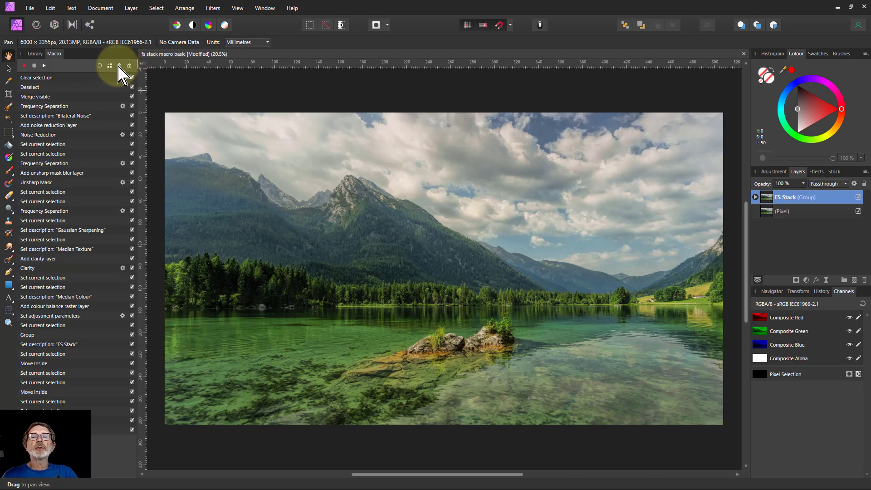
pyautogui.click(119, 67)
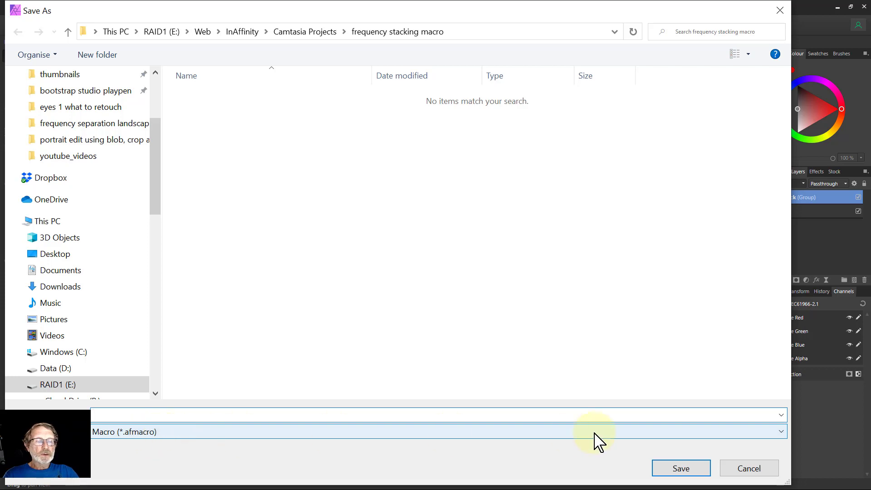
pyautogui.click(747, 469)
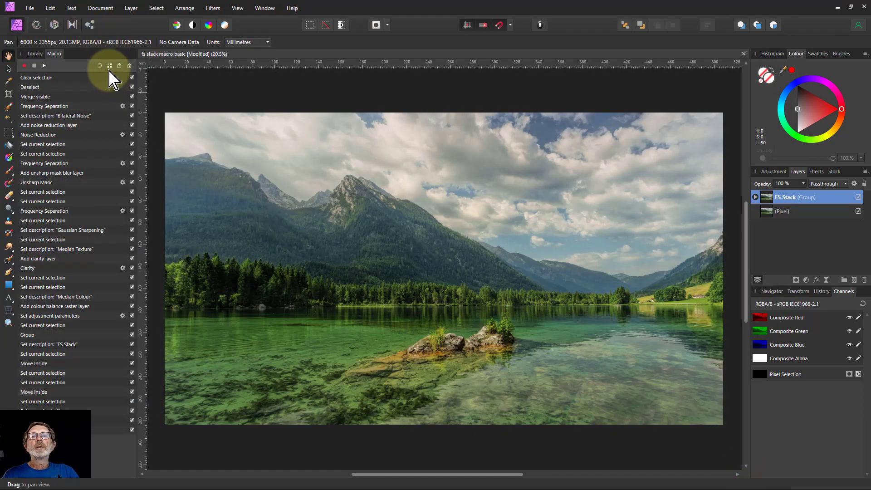
# Add the recorded macro to the library as 'FS Stack' in the Default category
pyautogui.click(109, 68)
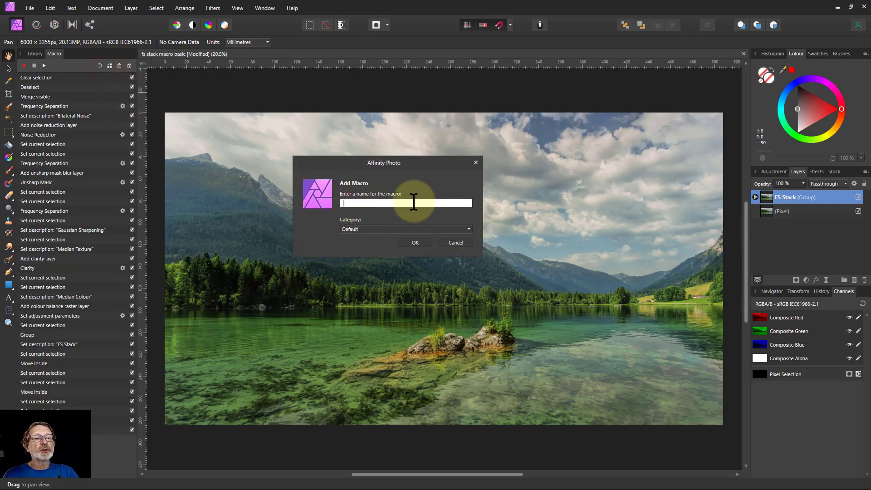
pyautogui.click(358, 231)
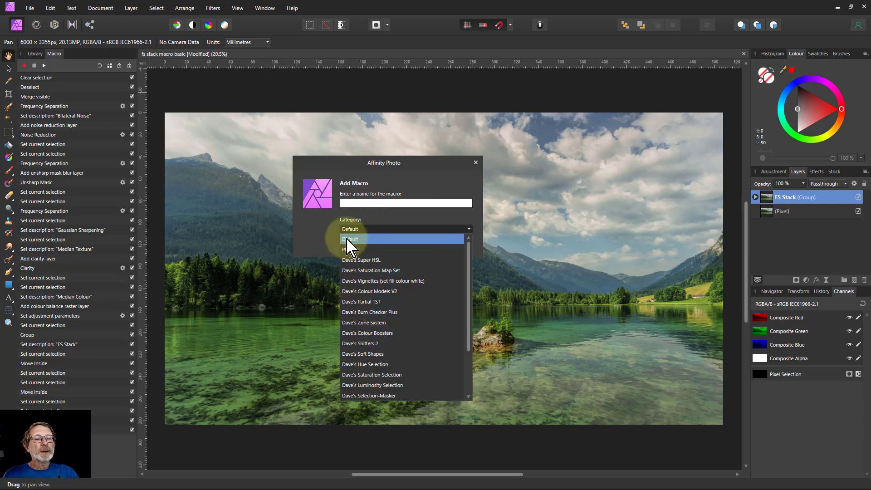
pyautogui.click(352, 240)
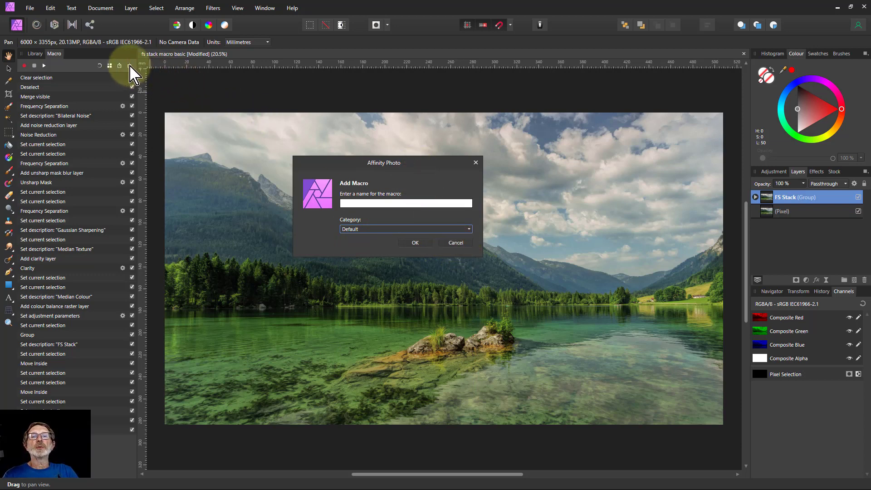
pyautogui.click(356, 203)
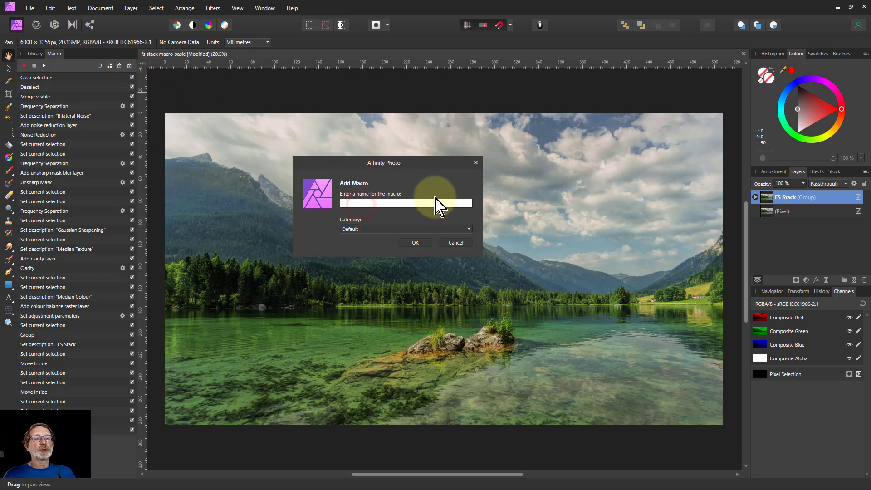
pyautogui.write('FS Sta')
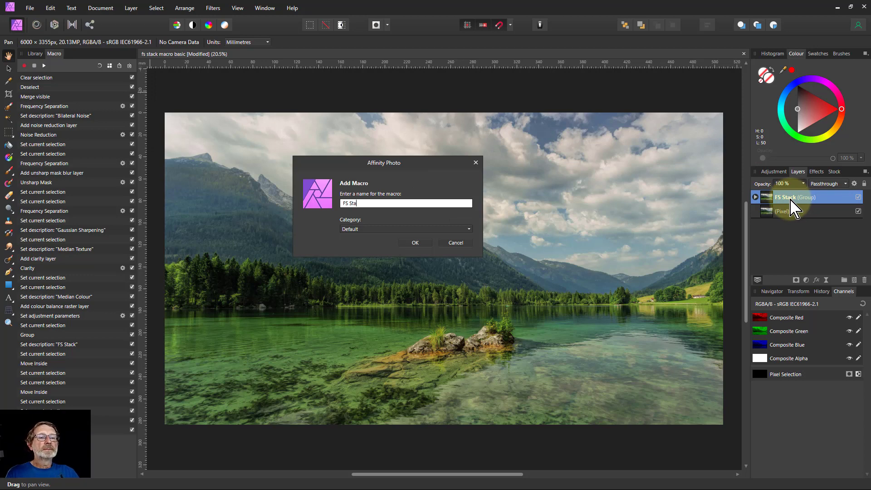
pyautogui.write('ck')
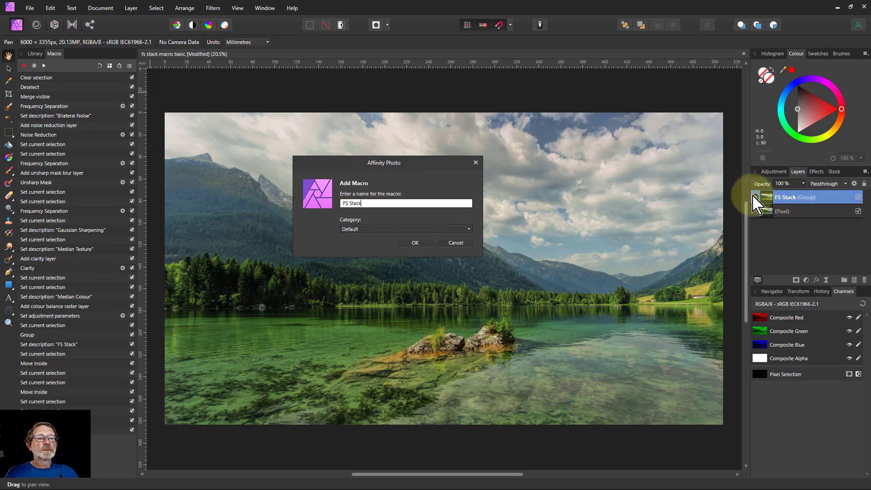
pyautogui.click(413, 244)
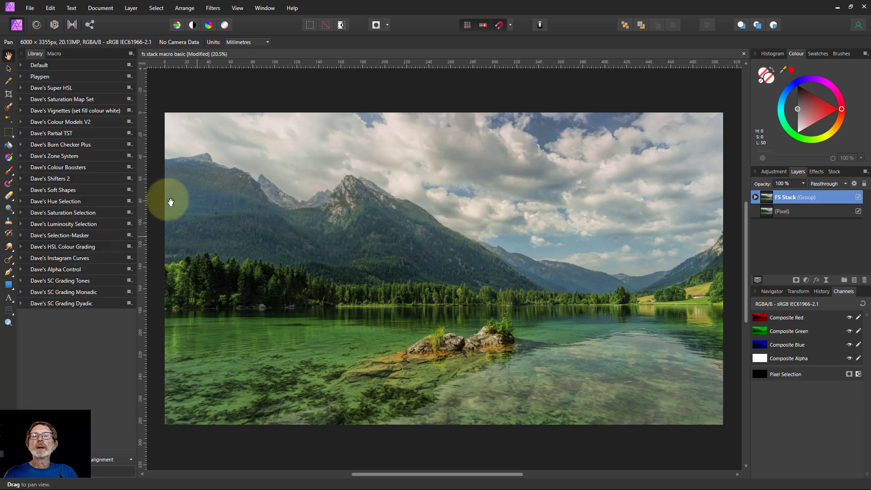
# Remove the existing FS Stack group from the image with Ctrl+Shift+G
pyautogui.click(20, 66)
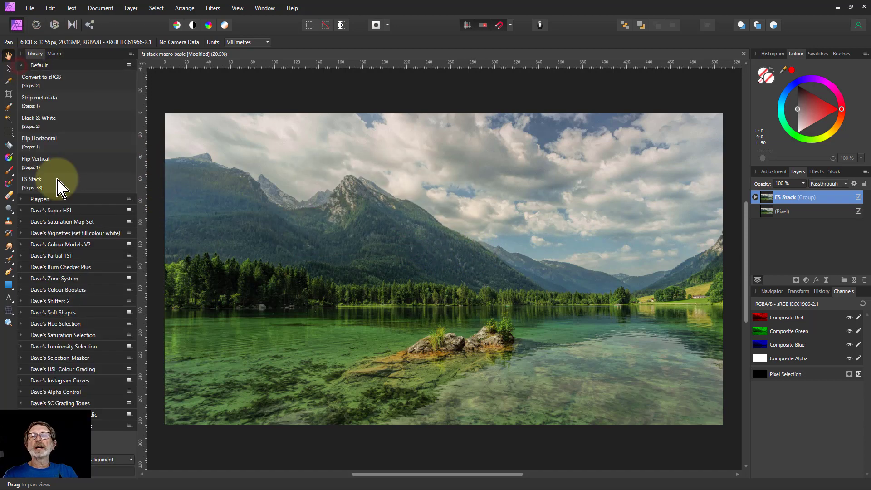
pyautogui.click(54, 54)
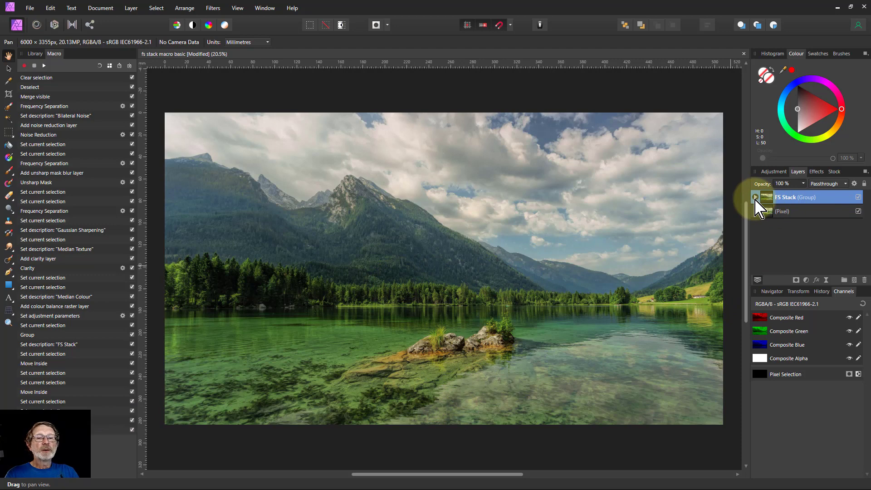
pyautogui.hotkey('ctrl', 'shift', 'g')
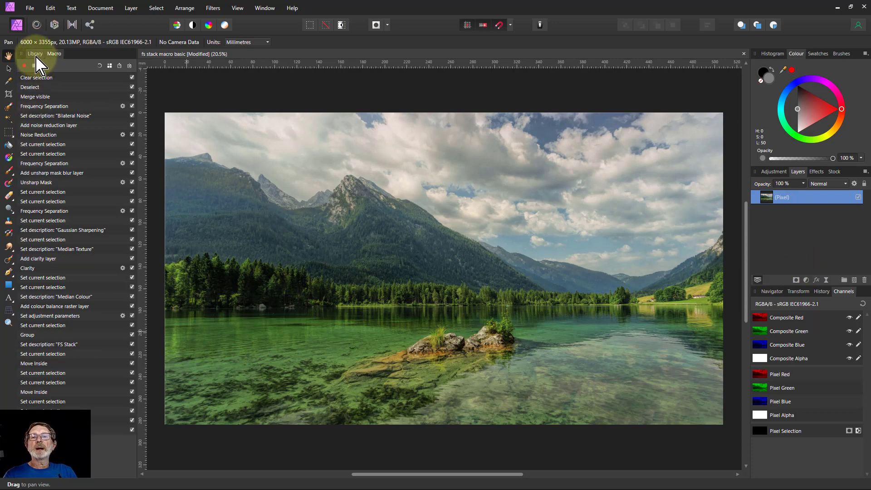
# Run the FS Stack macro from the library and expand the resulting group
pyautogui.click(35, 54)
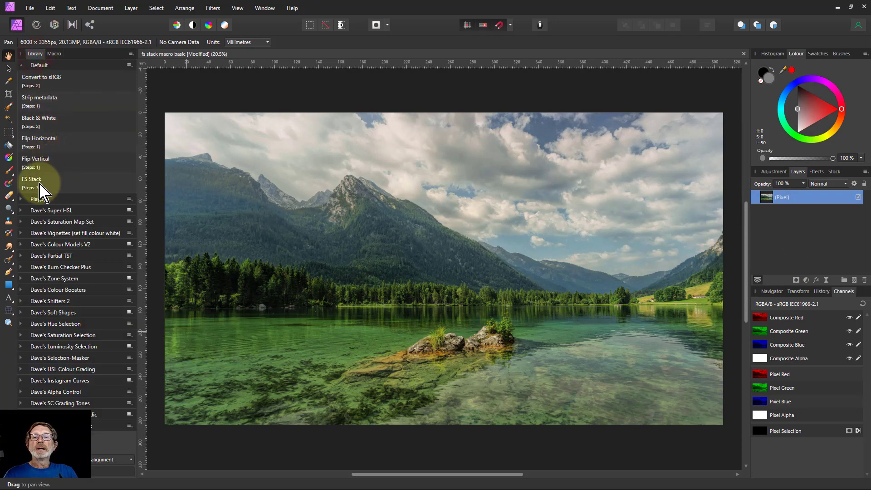
pyautogui.click(32, 183)
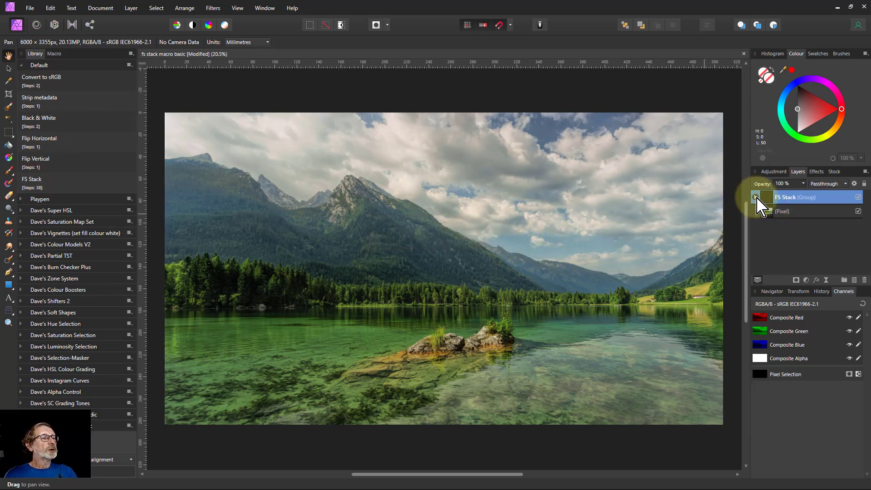
pyautogui.click(755, 198)
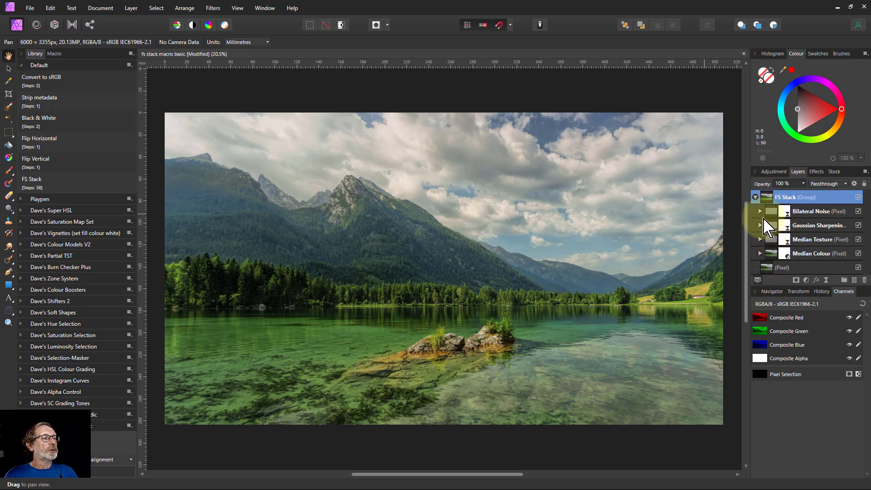
# Set the Bilateral Noise layer's Noise Reduction luminance to 34%
pyautogui.scroll(5, 287, 185)
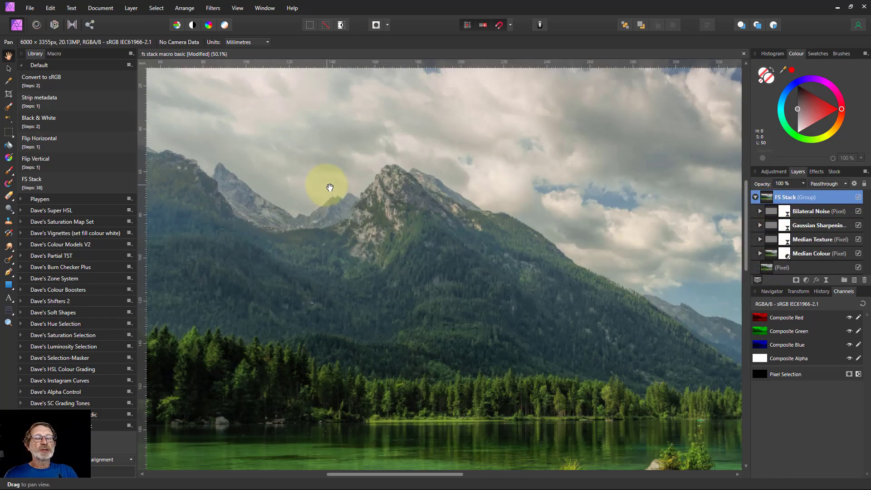
pyautogui.scroll(6, 330, 188)
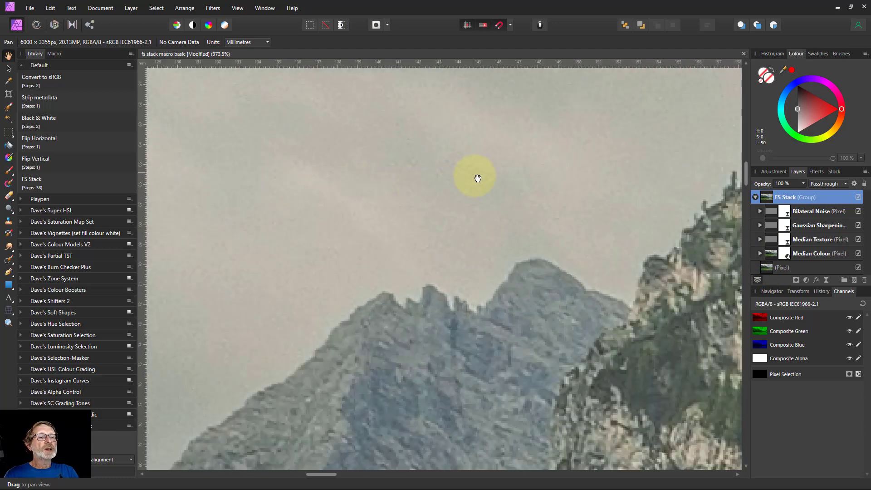
pyautogui.click(761, 212)
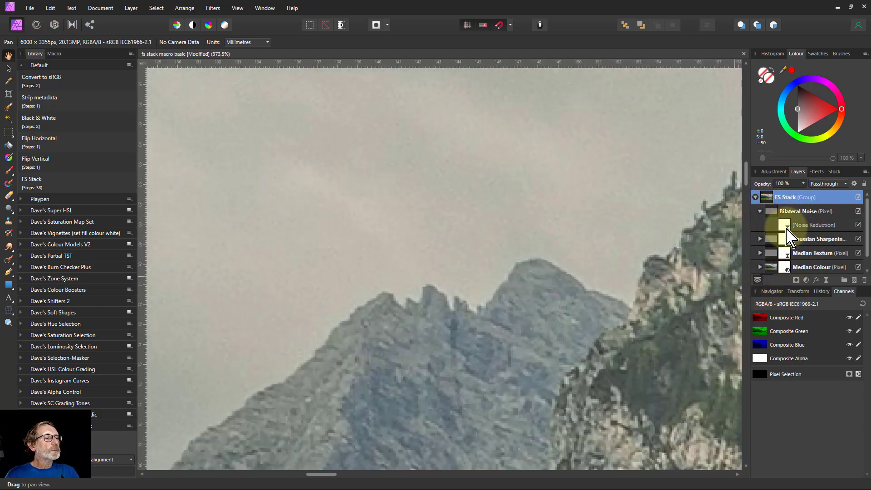
pyautogui.click(792, 225)
pyautogui.doubleClick(788, 230)
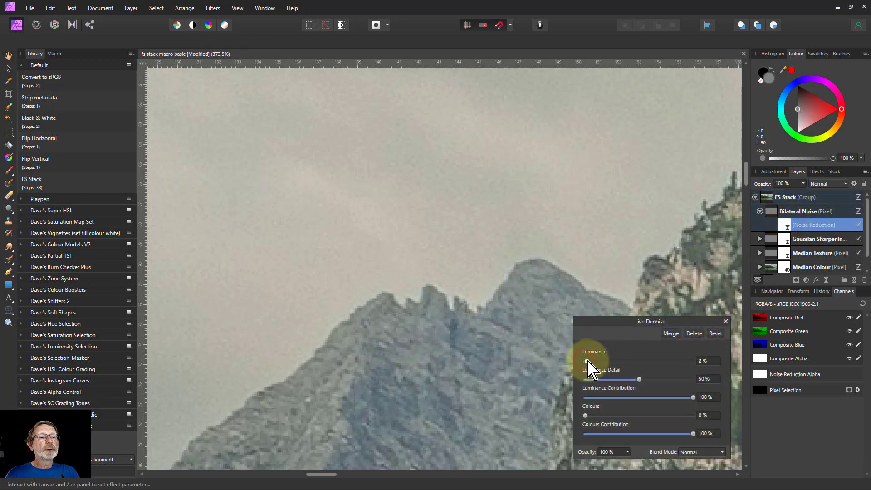
pyautogui.moveTo(608, 361); pyautogui.dragTo(622, 361)
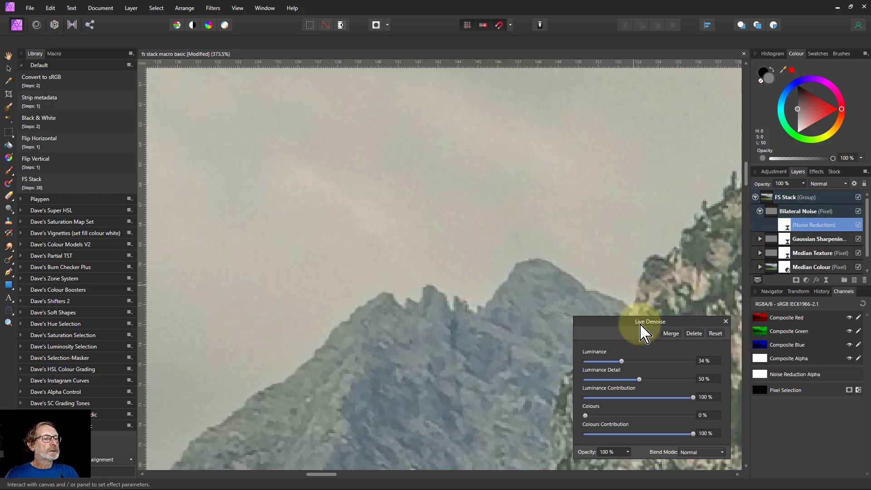
# Raise the Gaussian Sharpening Unsharp Mask factor to 1.548
pyautogui.click(761, 238)
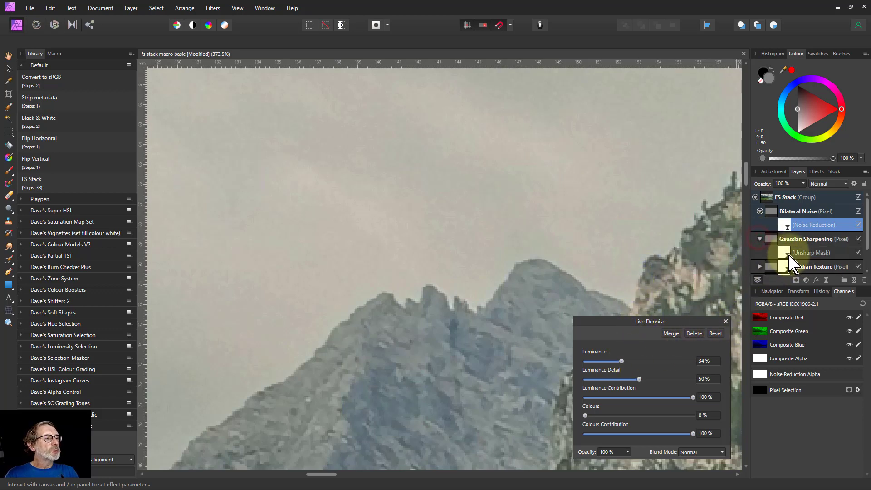
pyautogui.doubleClick(789, 254)
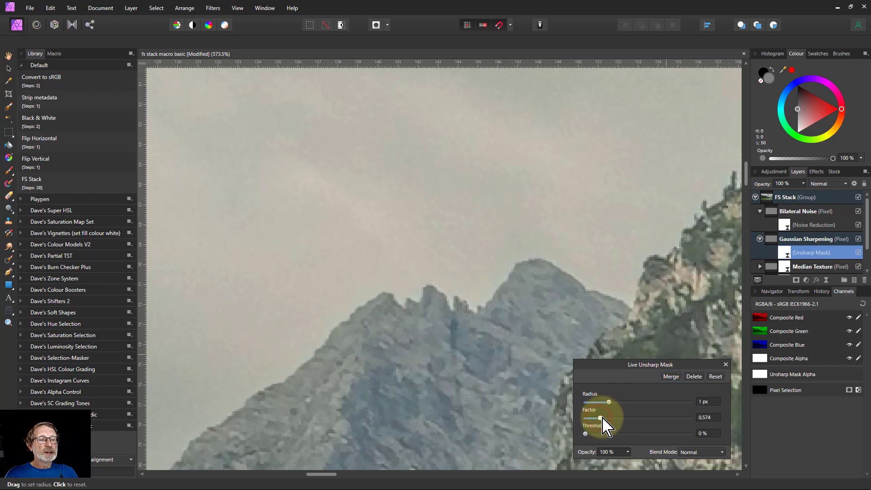
pyautogui.moveTo(608, 417); pyautogui.dragTo(625, 419)
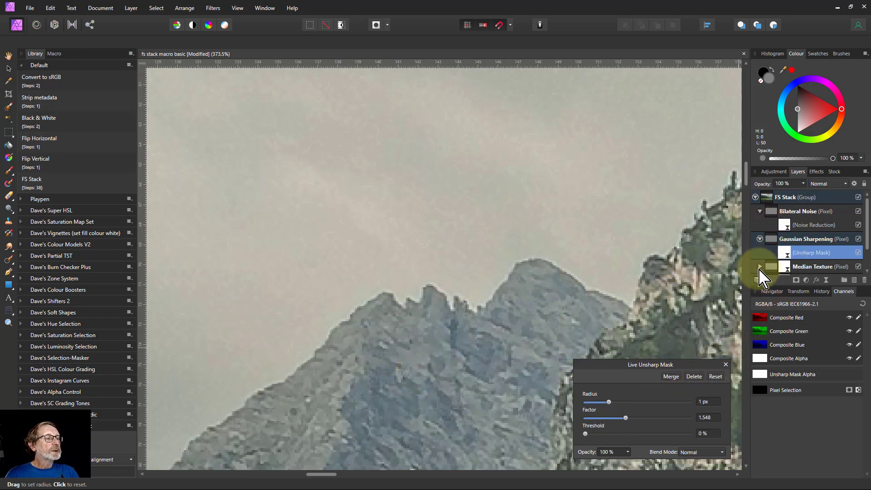
# Close Unsharp Mask, then raise the Median Texture Clarity filter's strength to 43%
pyautogui.click(726, 364)
pyautogui.click(761, 267)
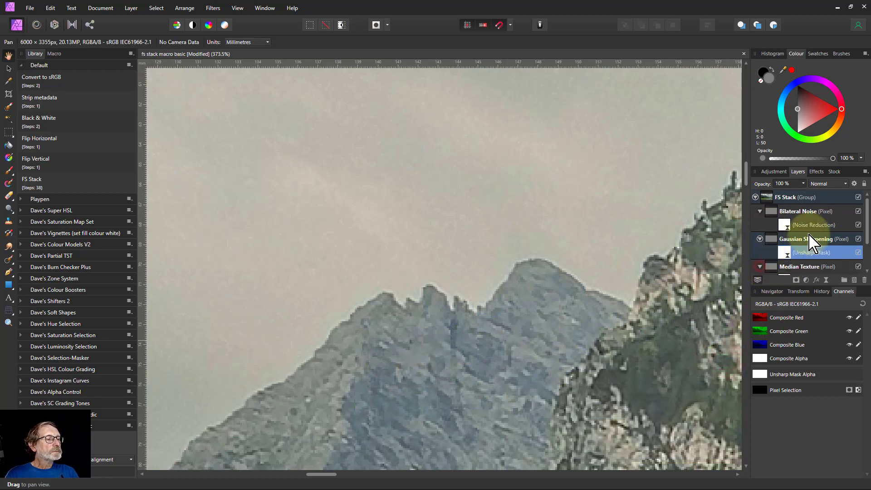
pyautogui.scroll(-1, 813, 238)
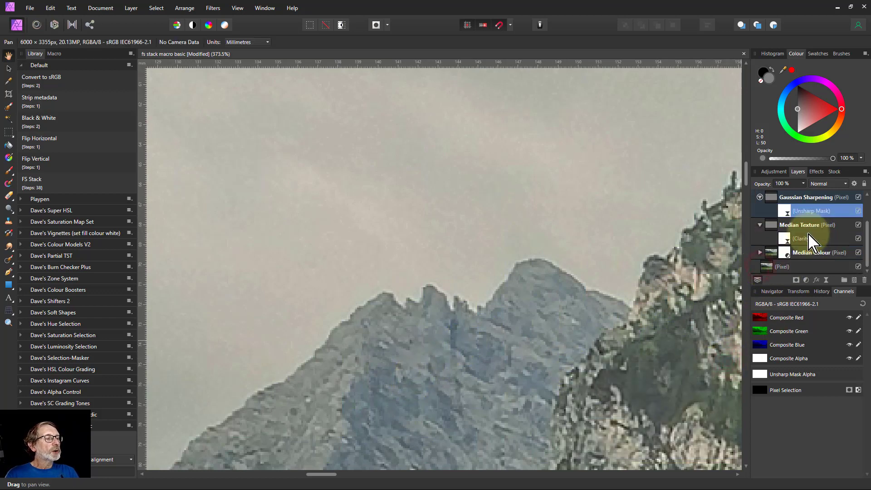
pyautogui.click(784, 240)
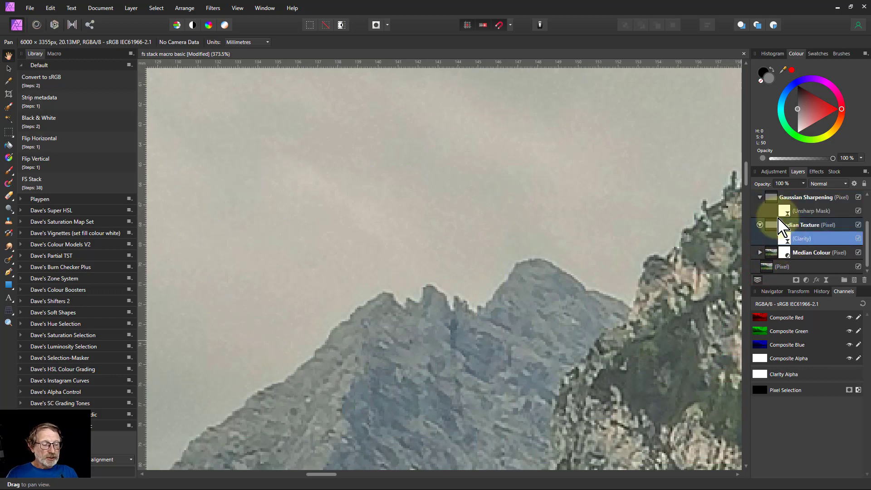
pyautogui.hotkey('ctrl', '0')
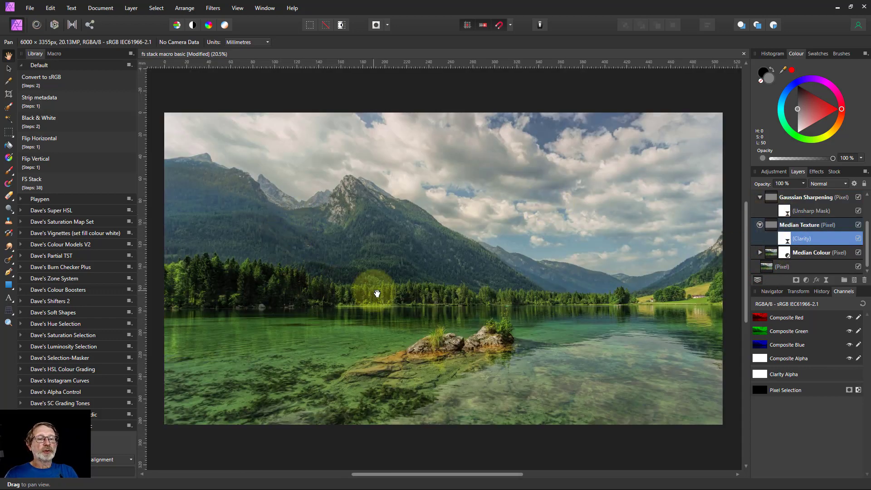
pyautogui.scroll(3, 377, 293)
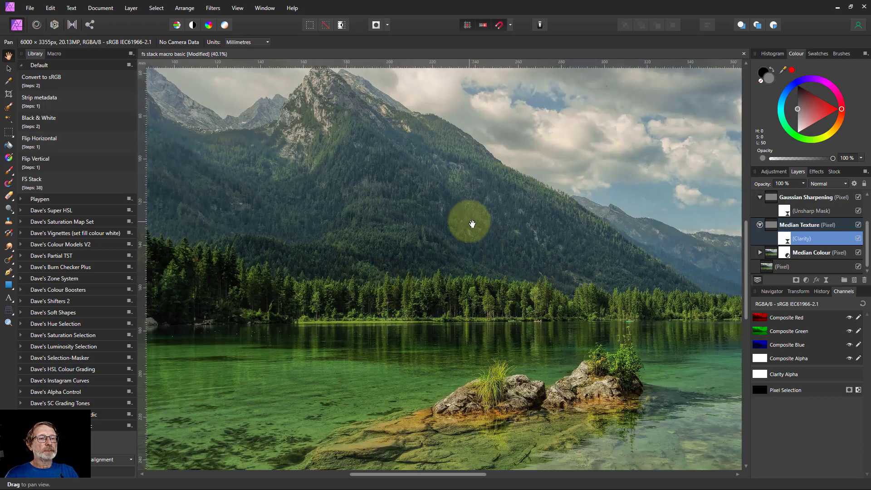
pyautogui.click(786, 238)
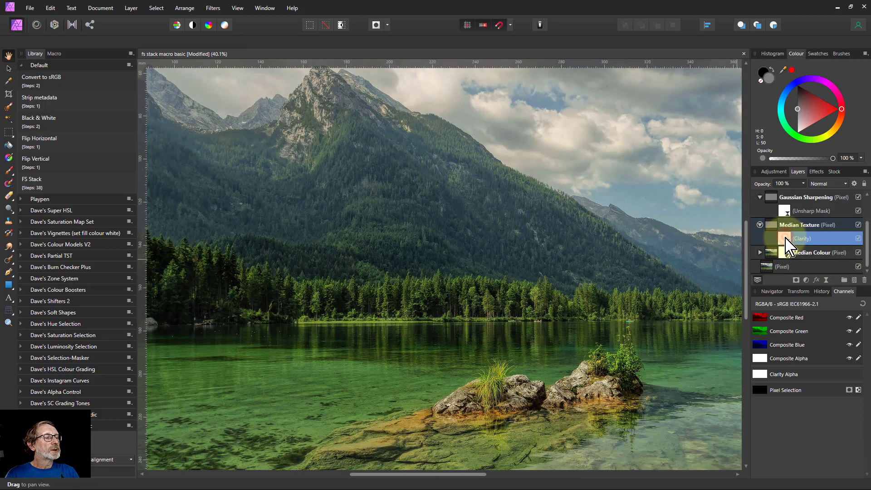
pyautogui.moveTo(636, 434); pyautogui.dragTo(659, 435)
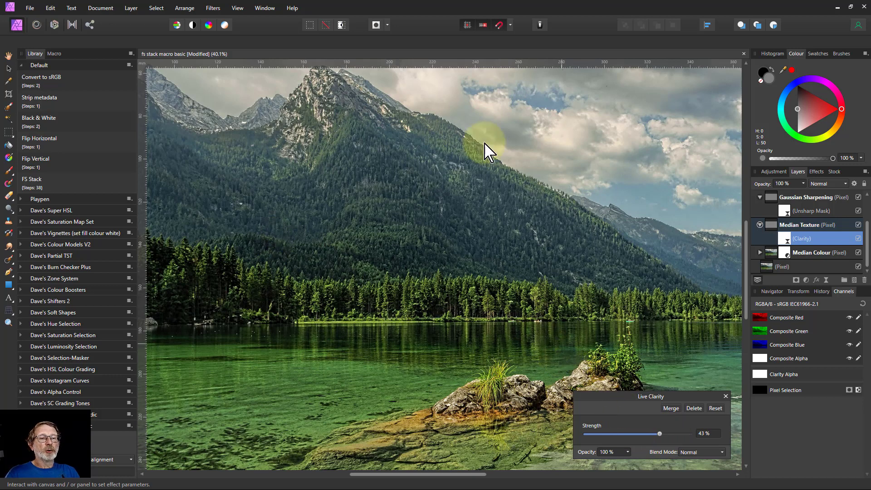
pyautogui.click(761, 225)
# Set Median Colour's Colour Balance midtones to Cyan/Red 31%, Magenta/Green -44%, Yellow/Blue -33%
pyautogui.click(760, 253)
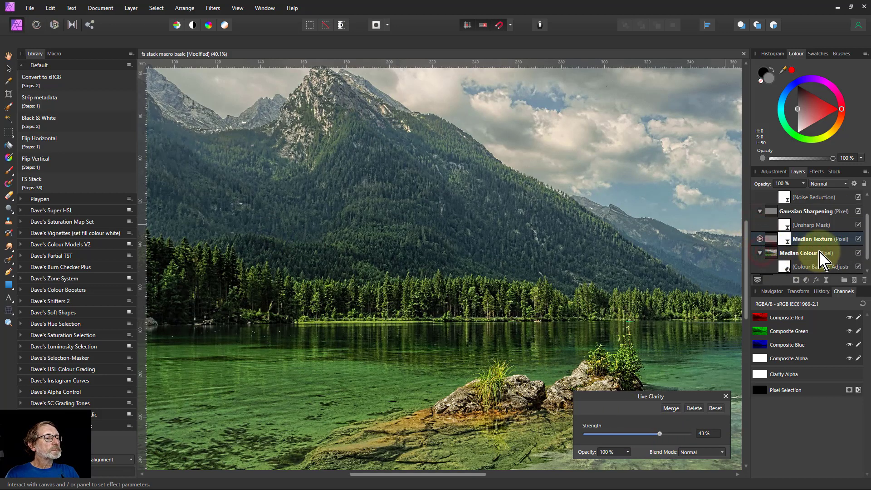
pyautogui.scroll(-1, 824, 253)
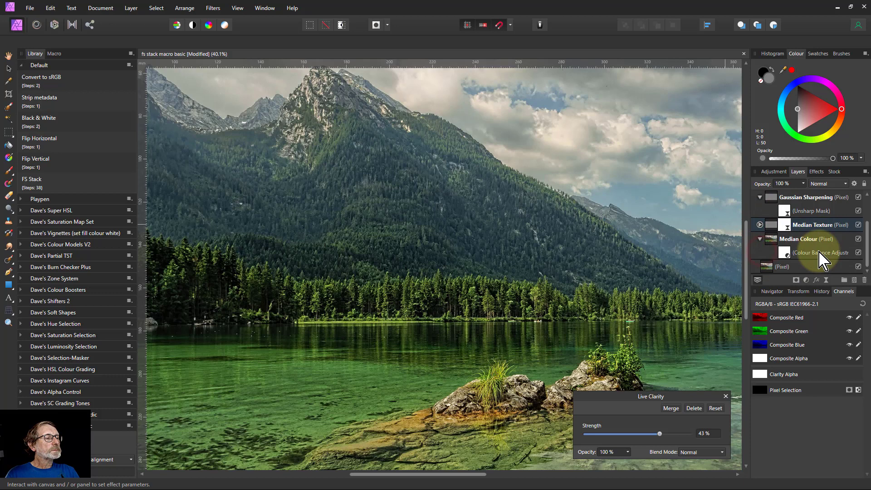
pyautogui.doubleClick(790, 255)
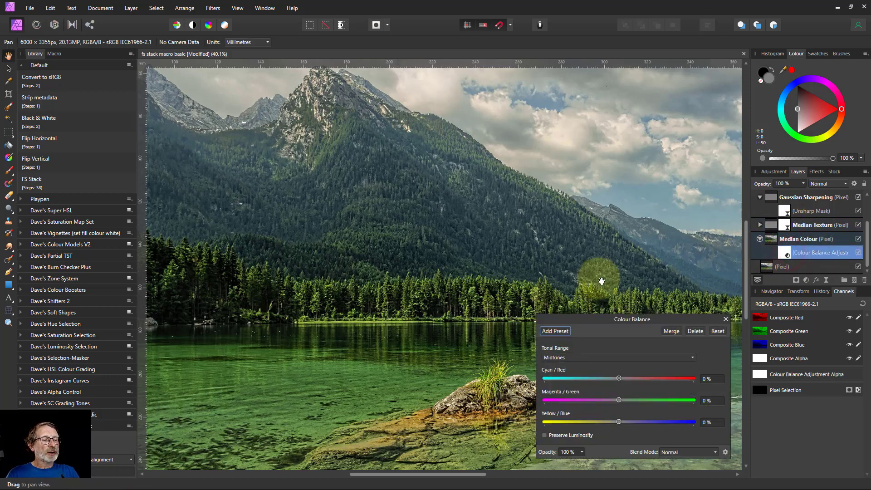
pyautogui.click(576, 358)
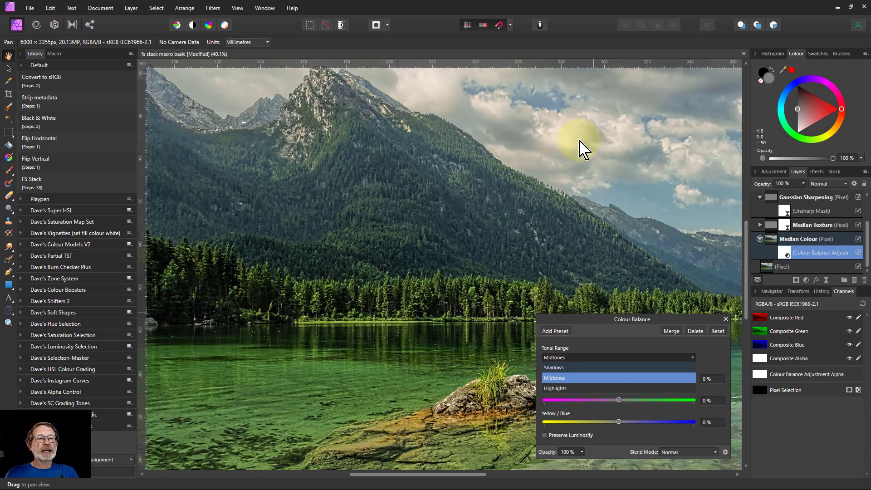
pyautogui.click(557, 359)
pyautogui.hotkey('ctrl', '0')
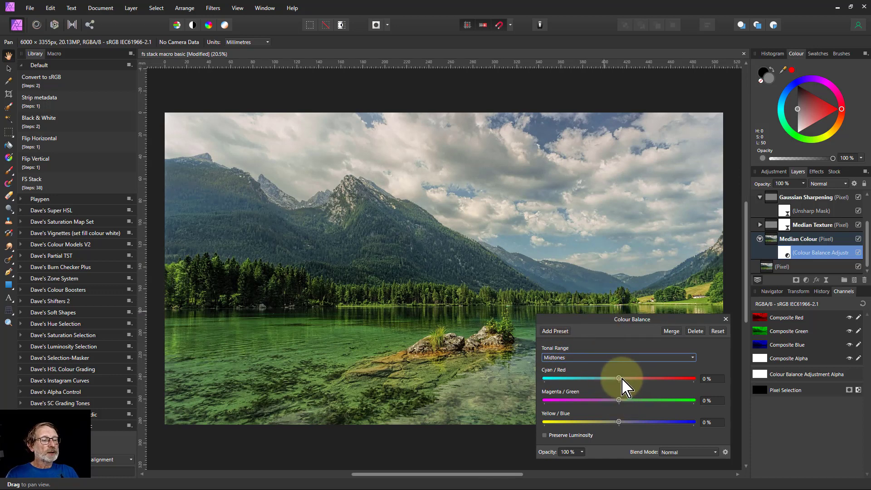
pyautogui.moveTo(620, 378)
pyautogui.mouseDown()
pyautogui.moveTo(529, 381)
pyautogui.moveTo(669, 383)
pyautogui.moveTo(620, 387)
pyautogui.mouseUp()
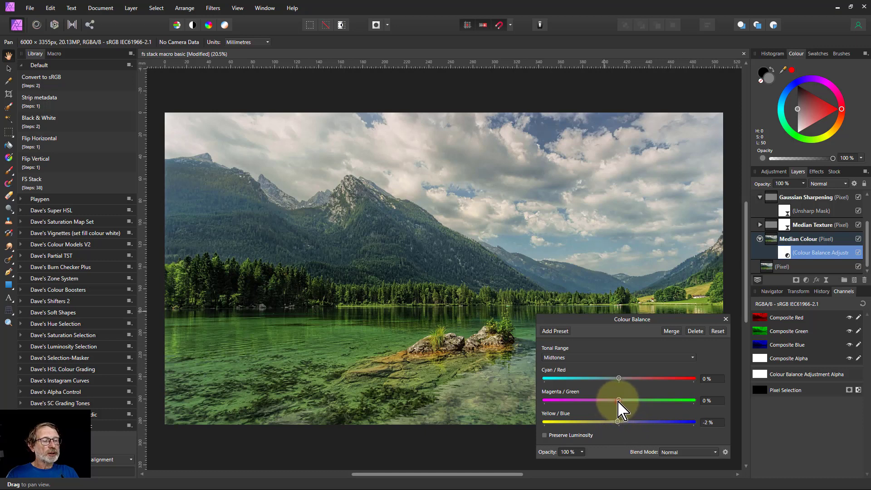
pyautogui.moveTo(619, 401); pyautogui.dragTo(581, 402)
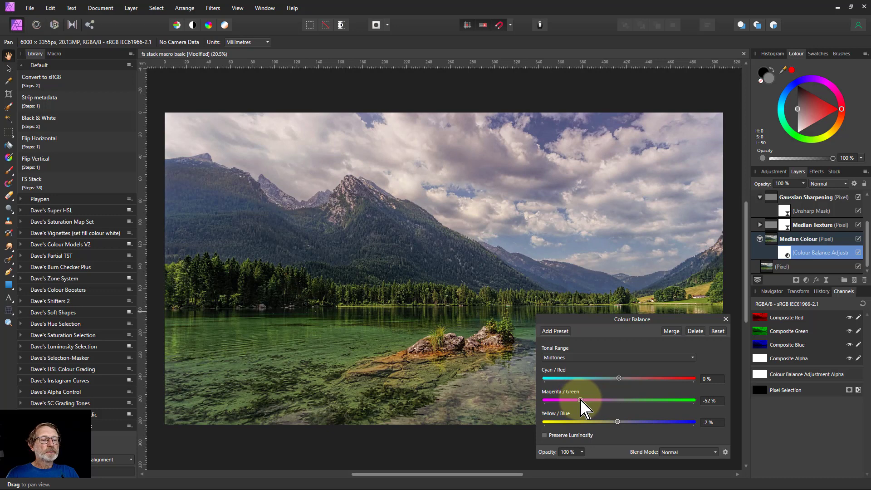
pyautogui.moveTo(617, 422)
pyautogui.mouseDown()
pyautogui.moveTo(656, 422)
pyautogui.moveTo(602, 422)
pyautogui.mouseUp()
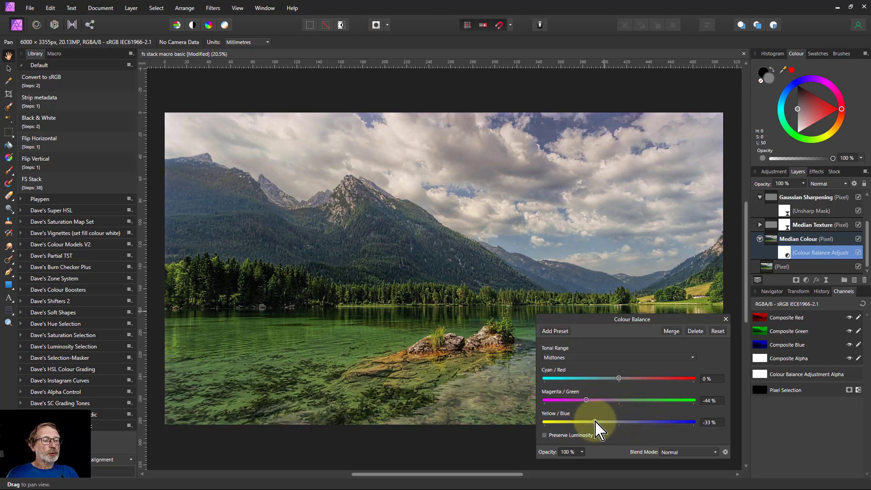
pyautogui.moveTo(622, 383); pyautogui.dragTo(635, 383)
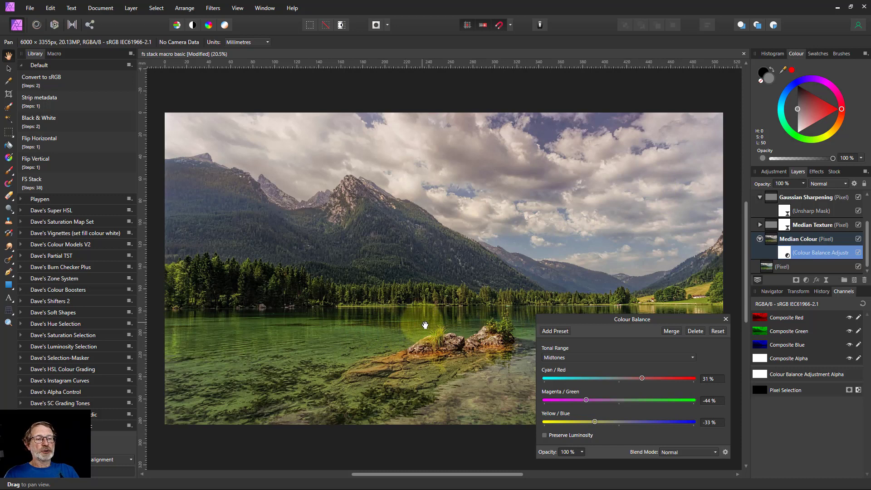
# Open the FS Stack macro from the Library for editing
pyautogui.click(726, 319)
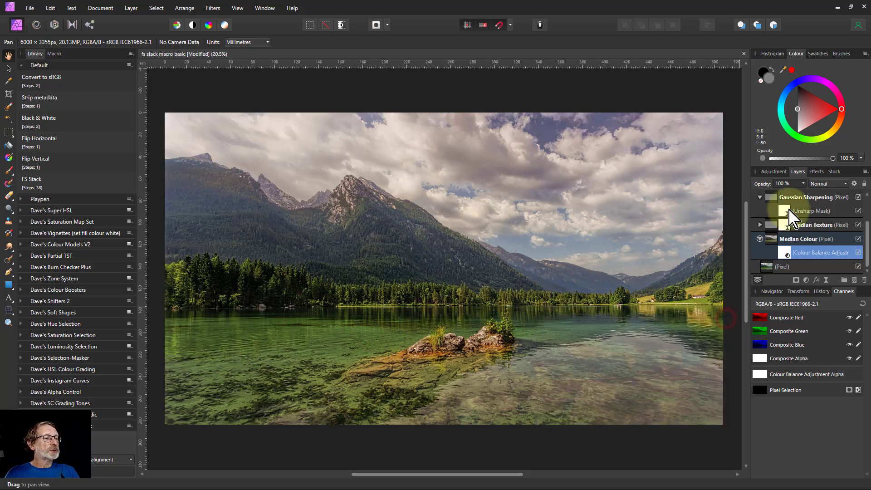
pyautogui.scroll(2, 790, 218)
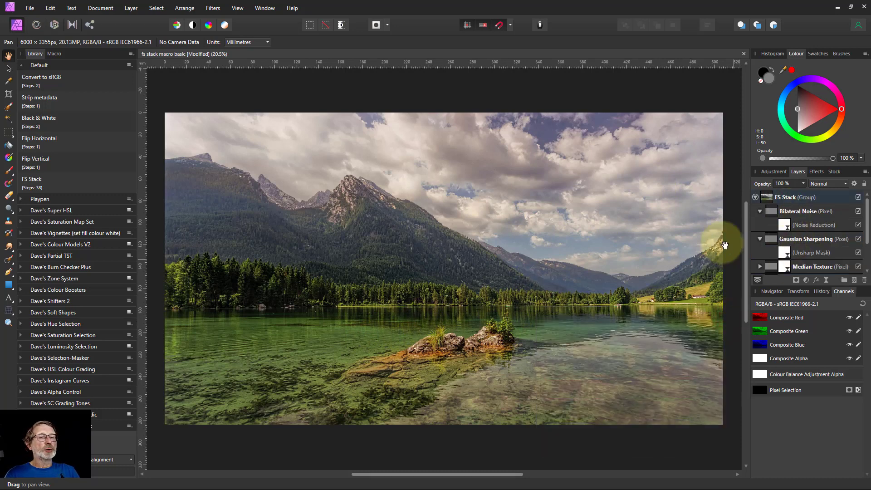
pyautogui.click(54, 54)
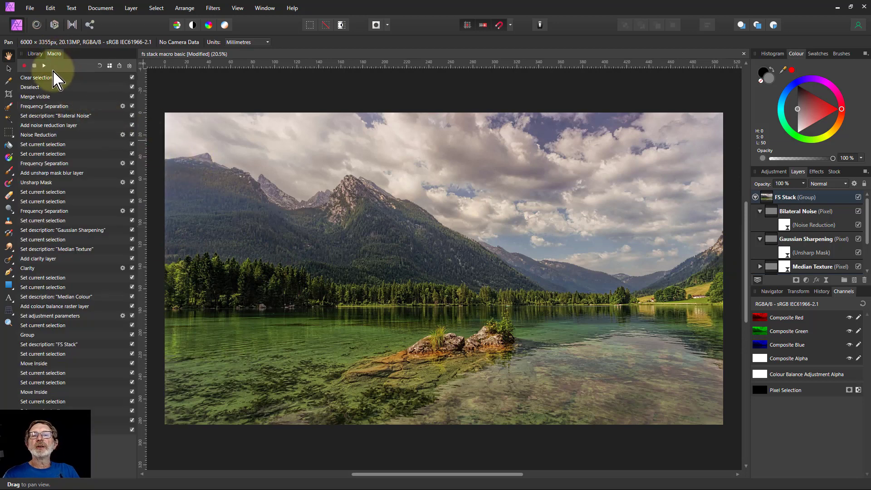
pyautogui.click(35, 54)
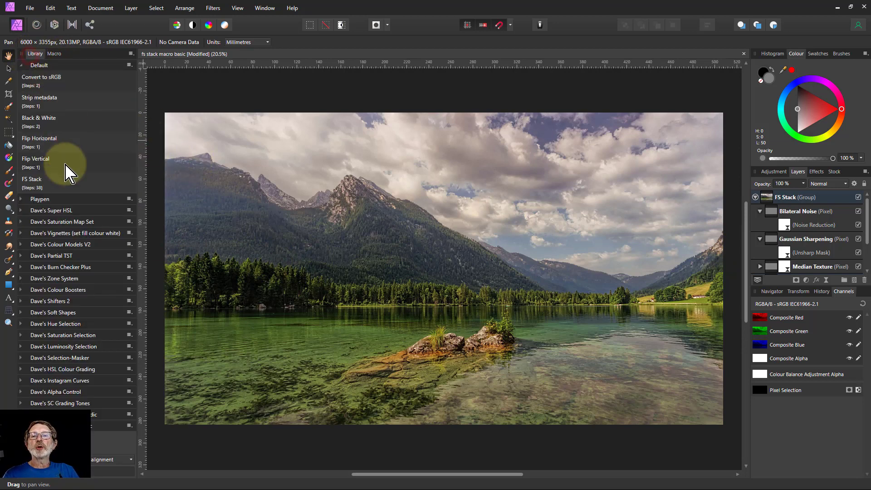
pyautogui.click(47, 179)
pyautogui.rightClick(47, 180)
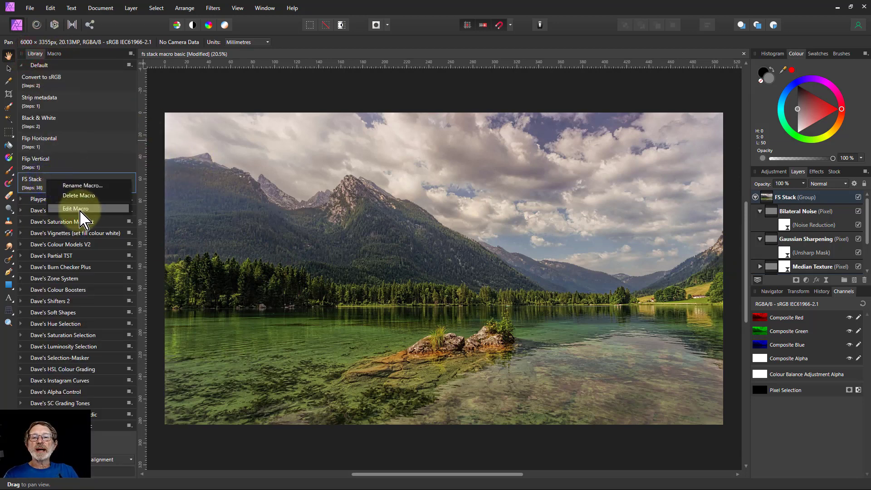
pyautogui.click(53, 53)
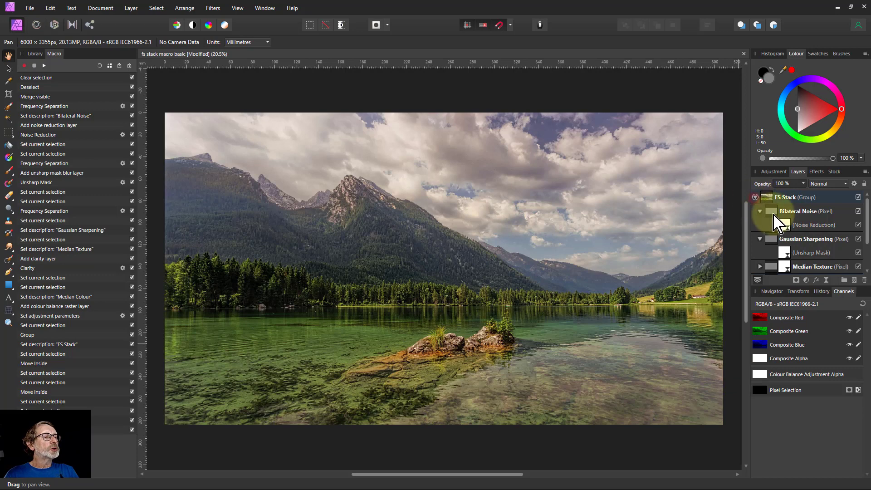
# Delete the FS Stack group, leaving only the original Pixel layer
pyautogui.click(755, 197)
pyautogui.click(799, 198)
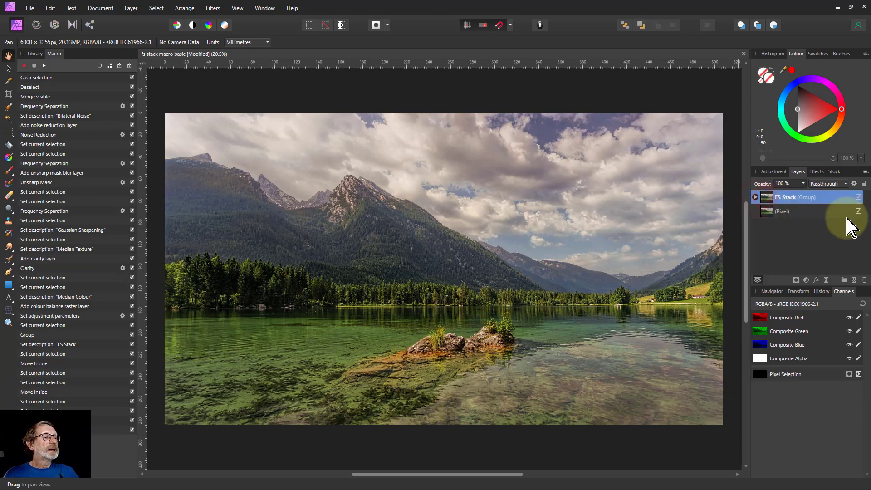
pyautogui.press('Delete')
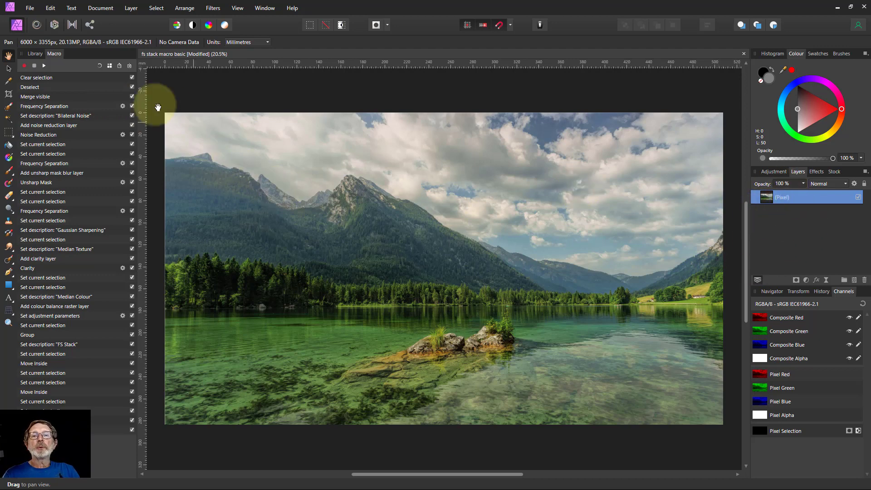
# Relabel the Frequency Separation step's Radius parameter as 'Noise radius'
pyautogui.click(122, 105)
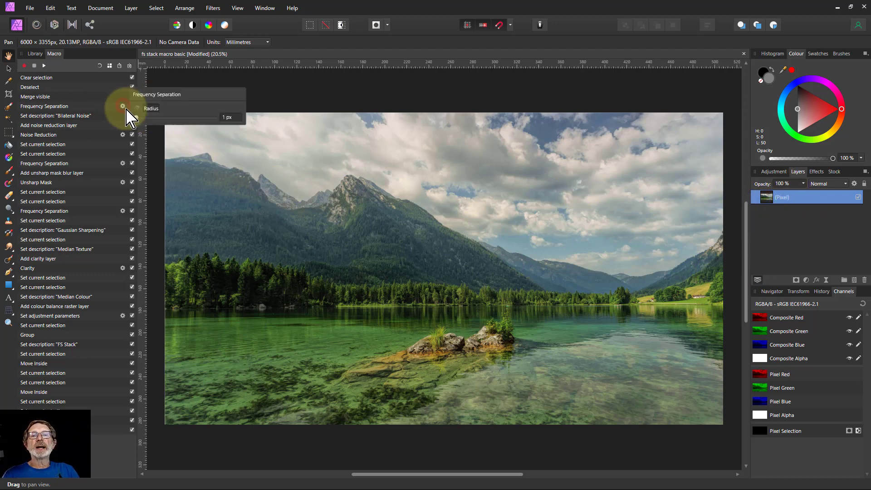
pyautogui.doubleClick(154, 108)
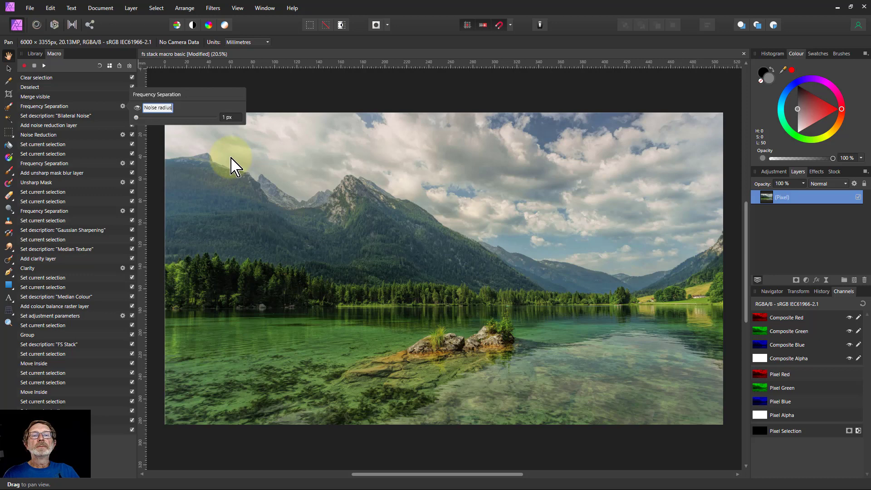
pyautogui.press('Return')
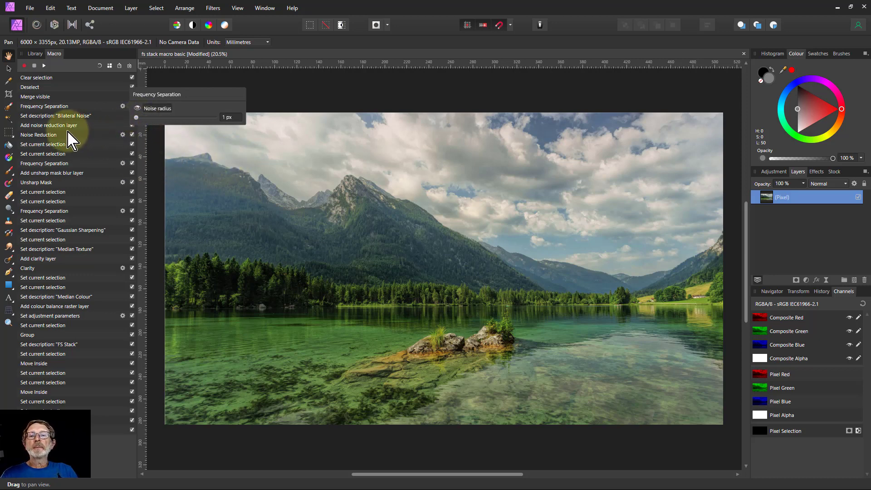
pyautogui.click(123, 135)
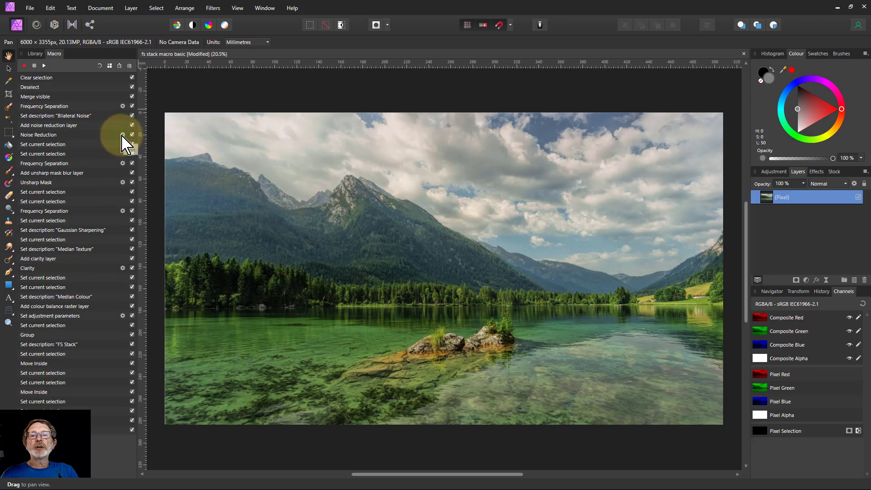
# Expose the Noise Reduction step's Luminance parameter and relabel it 'Noise reduction'
pyautogui.click(122, 135)
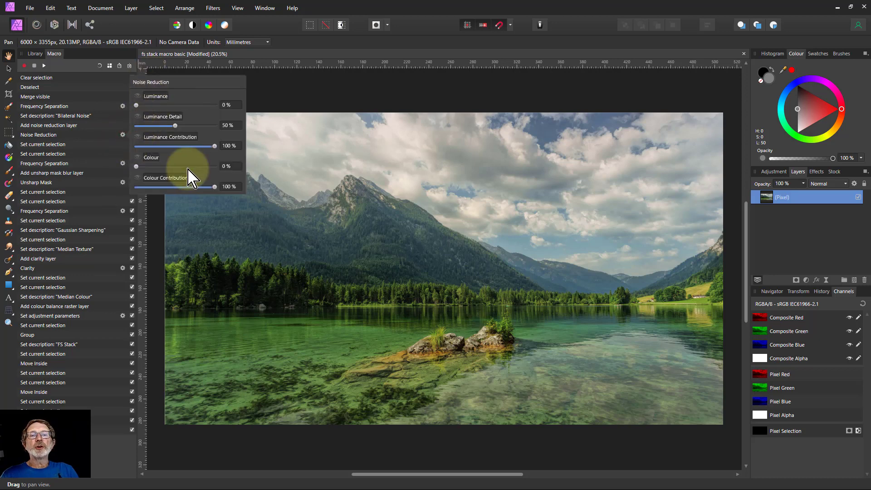
pyautogui.click(137, 96)
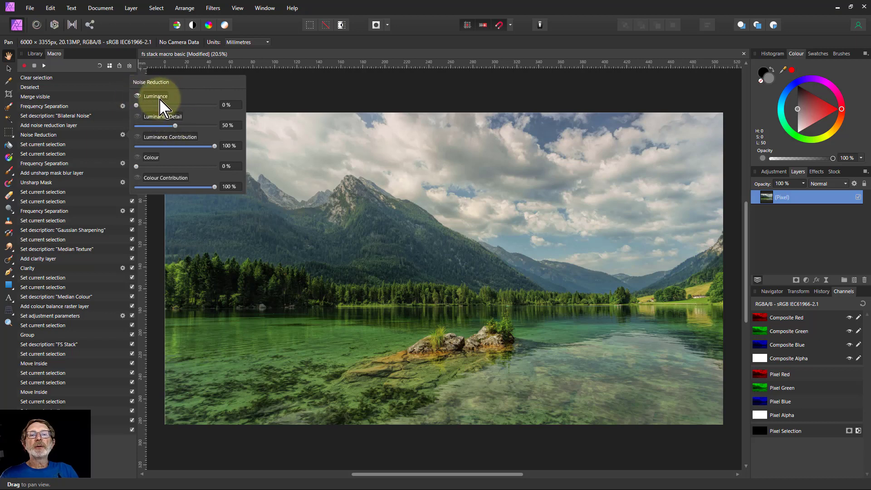
pyautogui.doubleClick(156, 96)
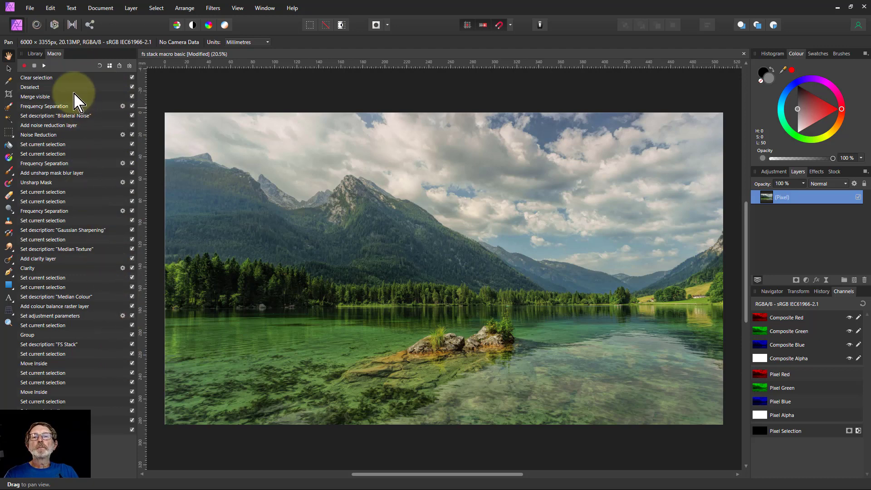
# Replay the macro with Noise radius 116.3 px and Noise reduction 25%
pyautogui.click(44, 66)
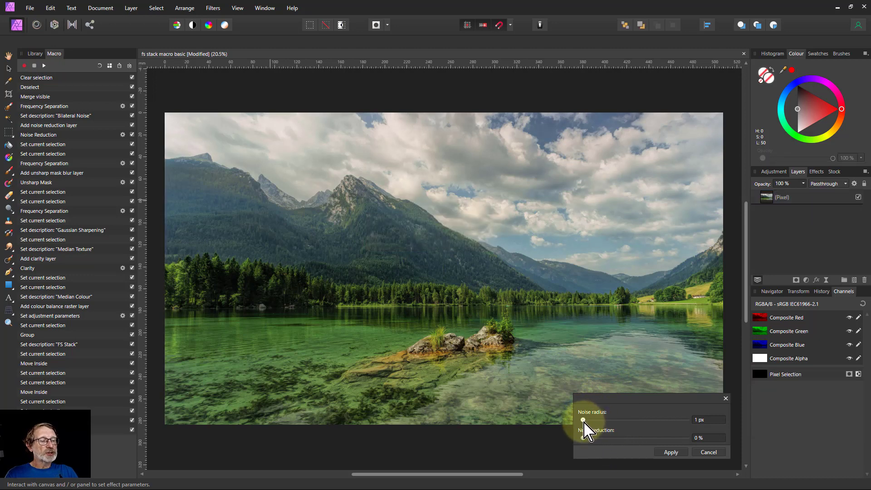
pyautogui.moveTo(590, 421); pyautogui.dragTo(595, 422)
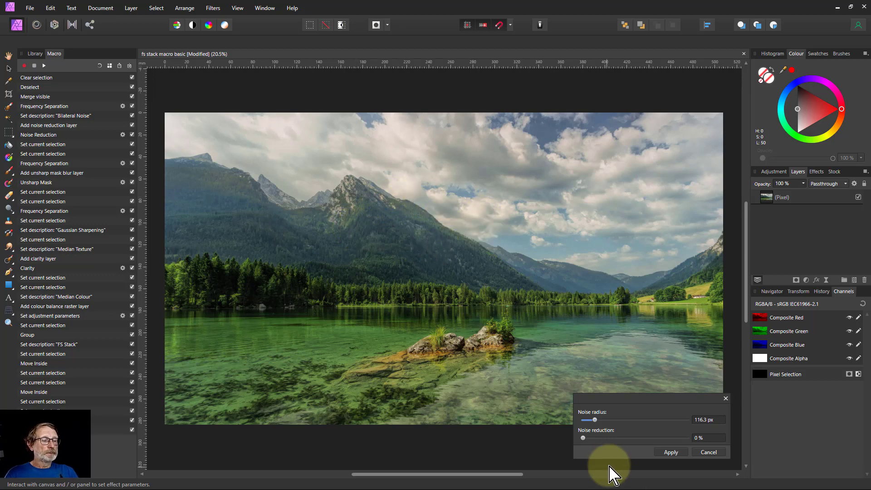
pyautogui.scroll(3, 335, 184)
pyautogui.scroll(8, 375, 220)
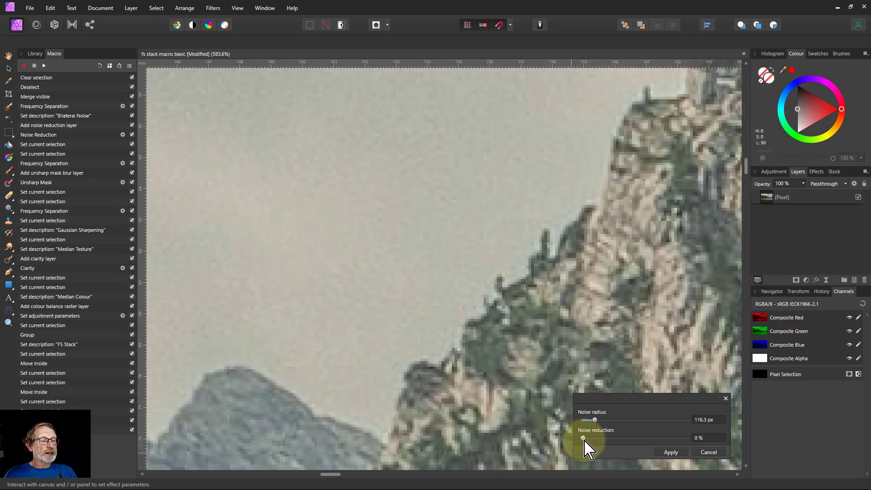
pyautogui.moveTo(584, 439); pyautogui.dragTo(597, 441)
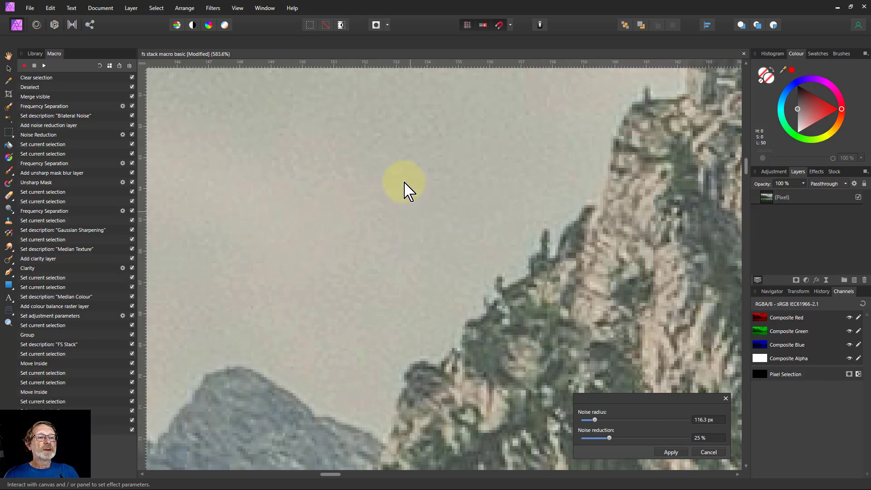
pyautogui.click(672, 453)
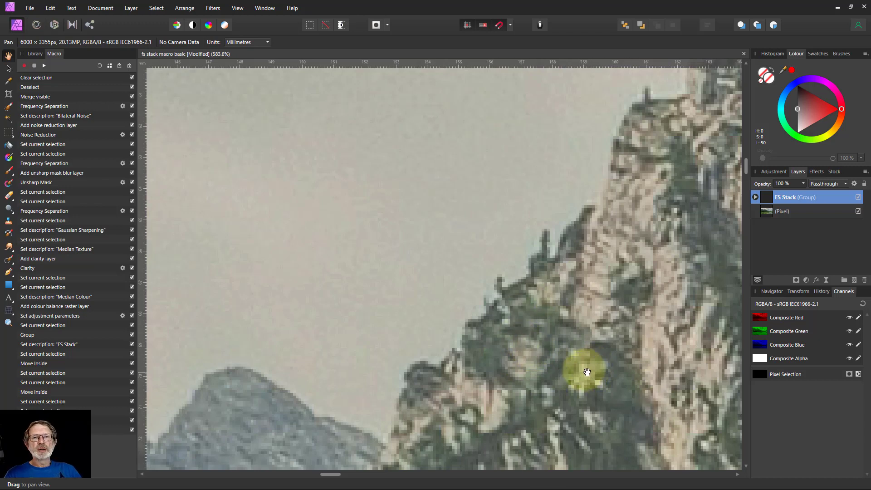
# Expand FS Stack and Bilateral Noise and check the Noise Reduction layer's Live Denoise settings
pyautogui.click(756, 198)
pyautogui.click(760, 212)
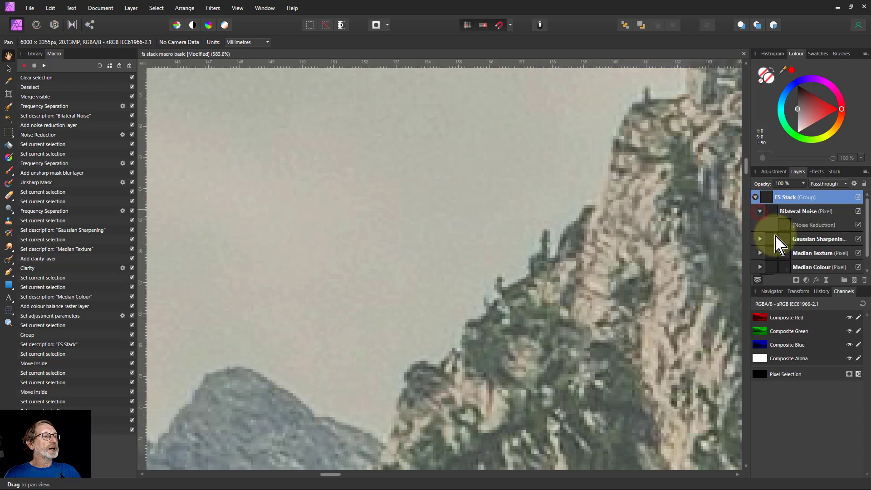
pyautogui.click(790, 227)
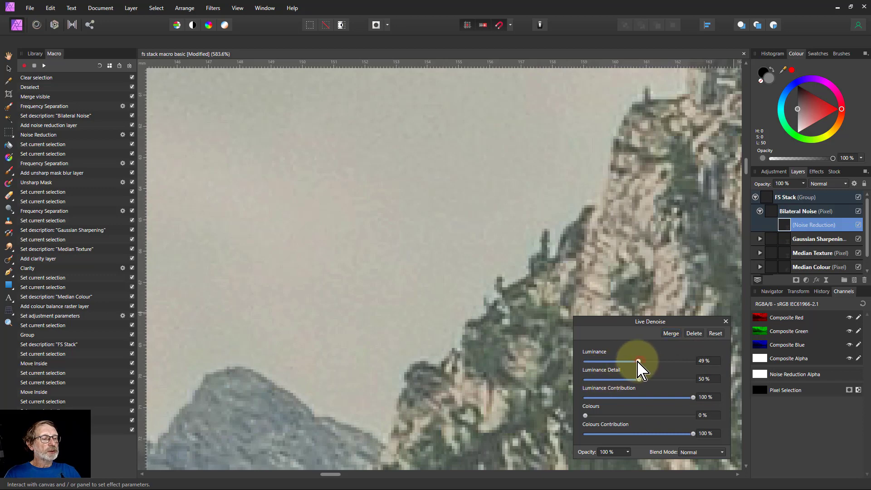
pyautogui.click(726, 321)
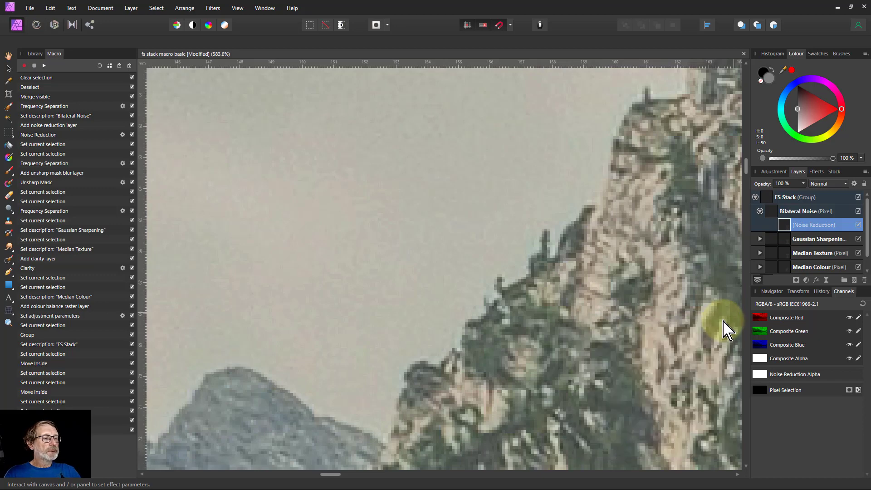
pyautogui.click(8, 56)
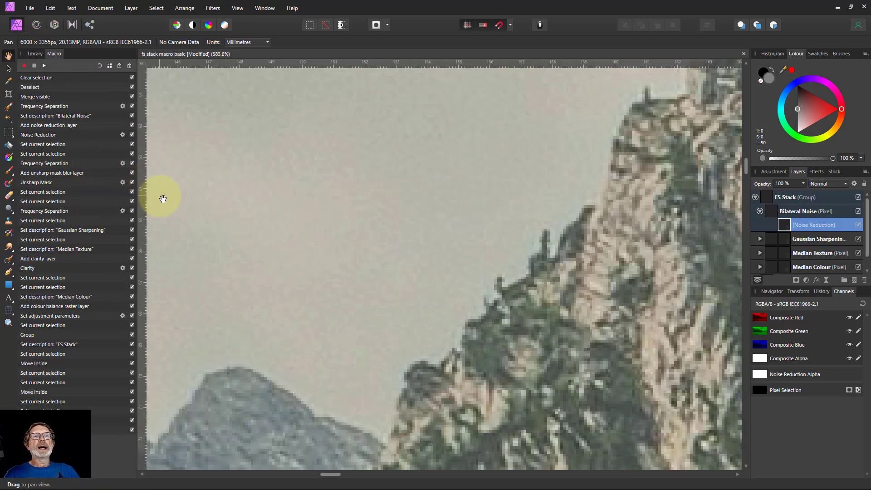